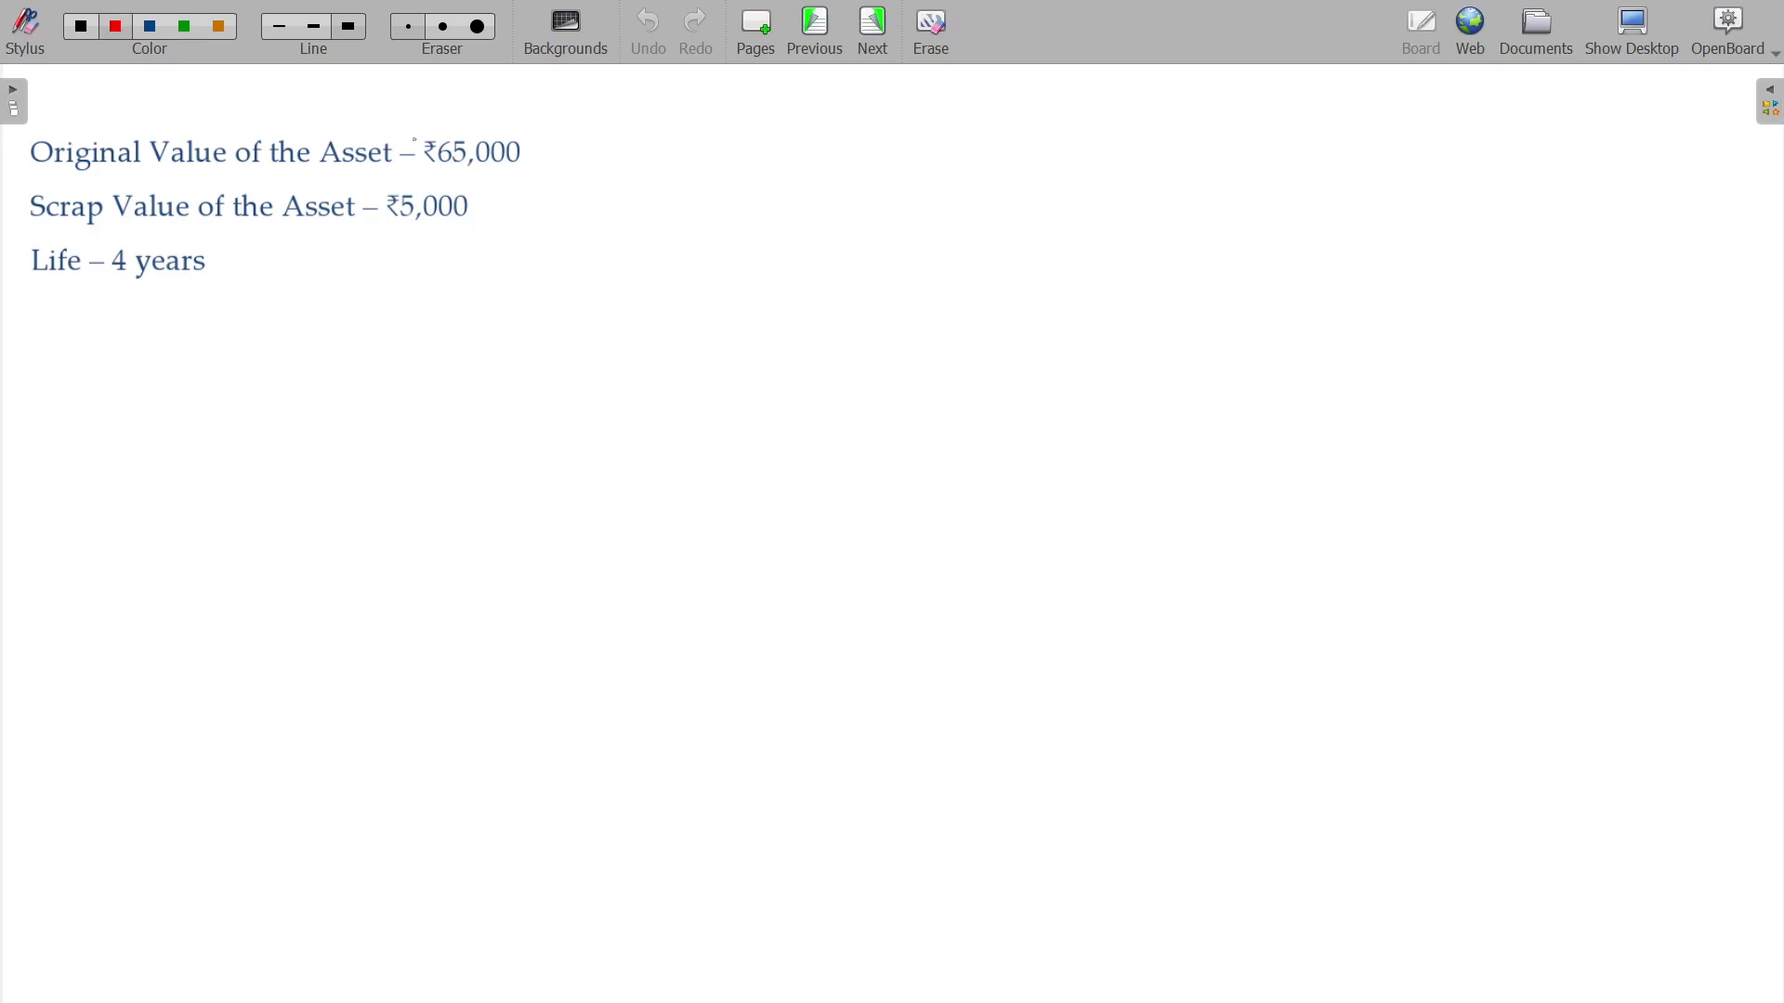
# Tick ₹65,000, ₹5,000 and 4 years in red, then start a 'd' beneath them
pyautogui.moveTo(529, 125); pyautogui.dragTo(556, 118)
pyautogui.moveTo(483, 192); pyautogui.dragTo(510, 188)
pyautogui.moveTo(215, 255); pyautogui.dragTo(264, 241)
pyautogui.moveTo(85, 318)
pyautogui.mouseDown()
pyautogui.moveTo(70, 337)
pyautogui.moveTo(85, 350)
pyautogui.mouseUp()
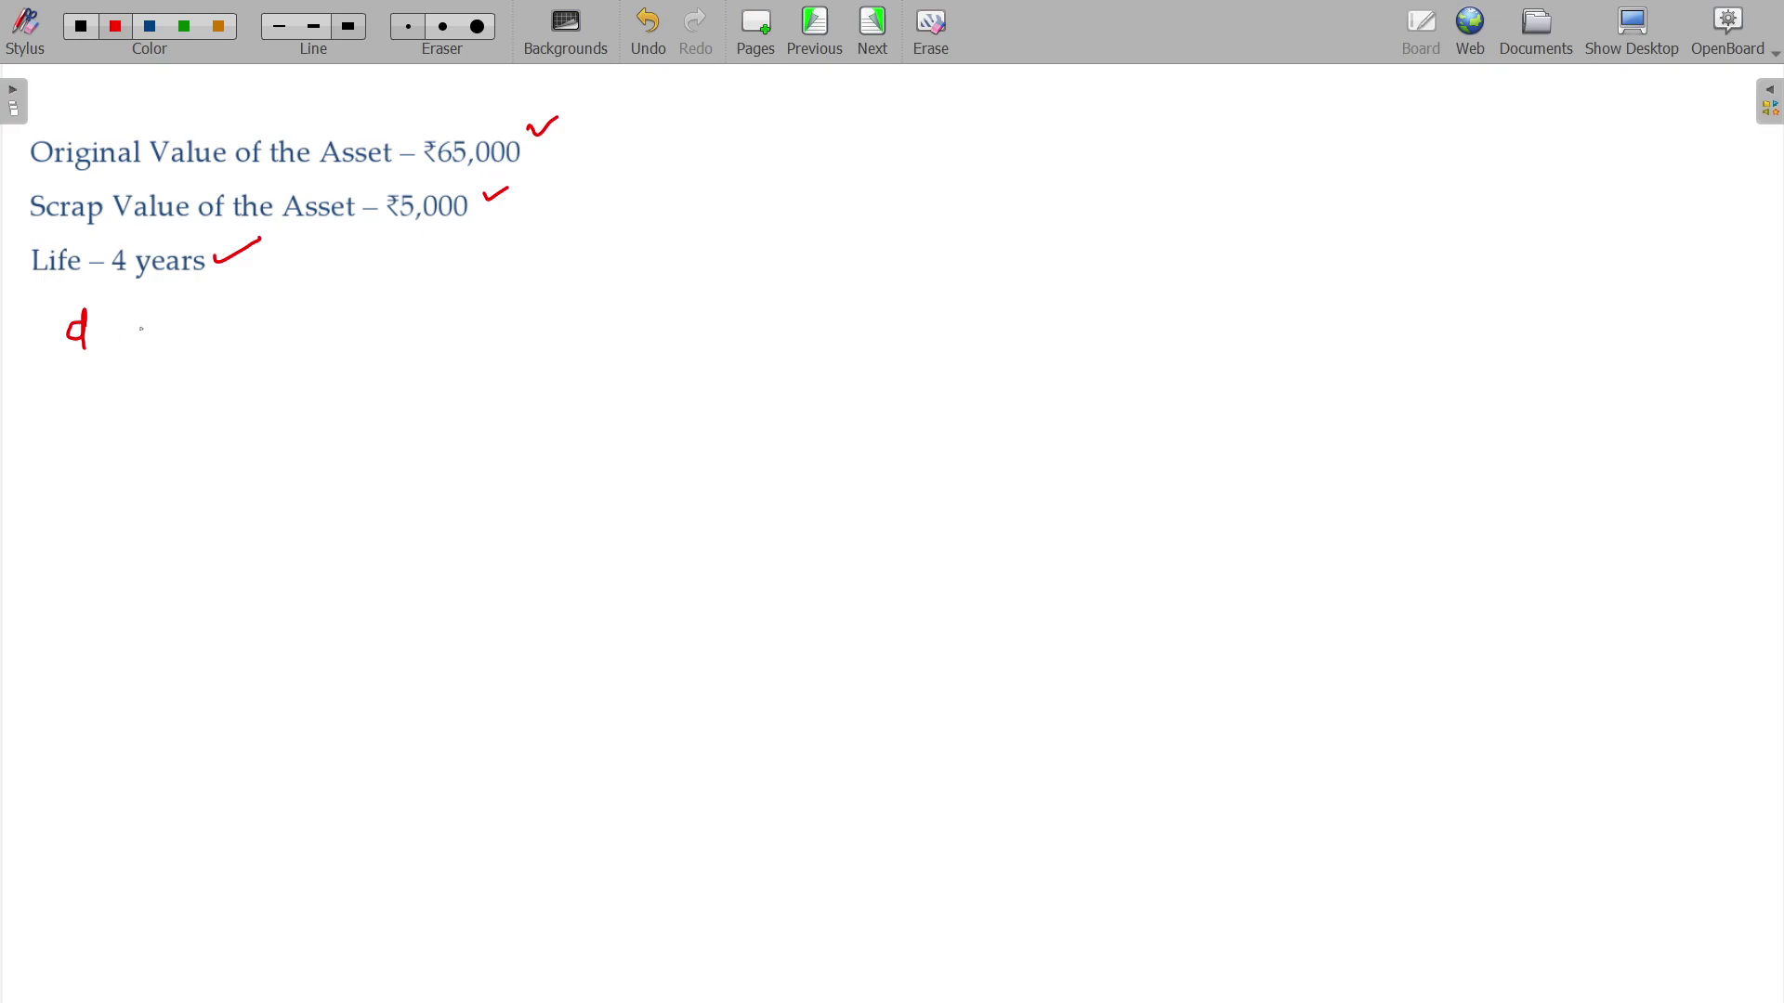
# Write 'd under WDV' and d = 1 − ⁿ√(S/O) in red, undoing a stray stroke, and begin '= 1 −'
pyautogui.moveTo(136, 331)
pyautogui.mouseDown()
pyautogui.moveTo(340, 343)
pyautogui.moveTo(371, 306)
pyautogui.mouseUp()
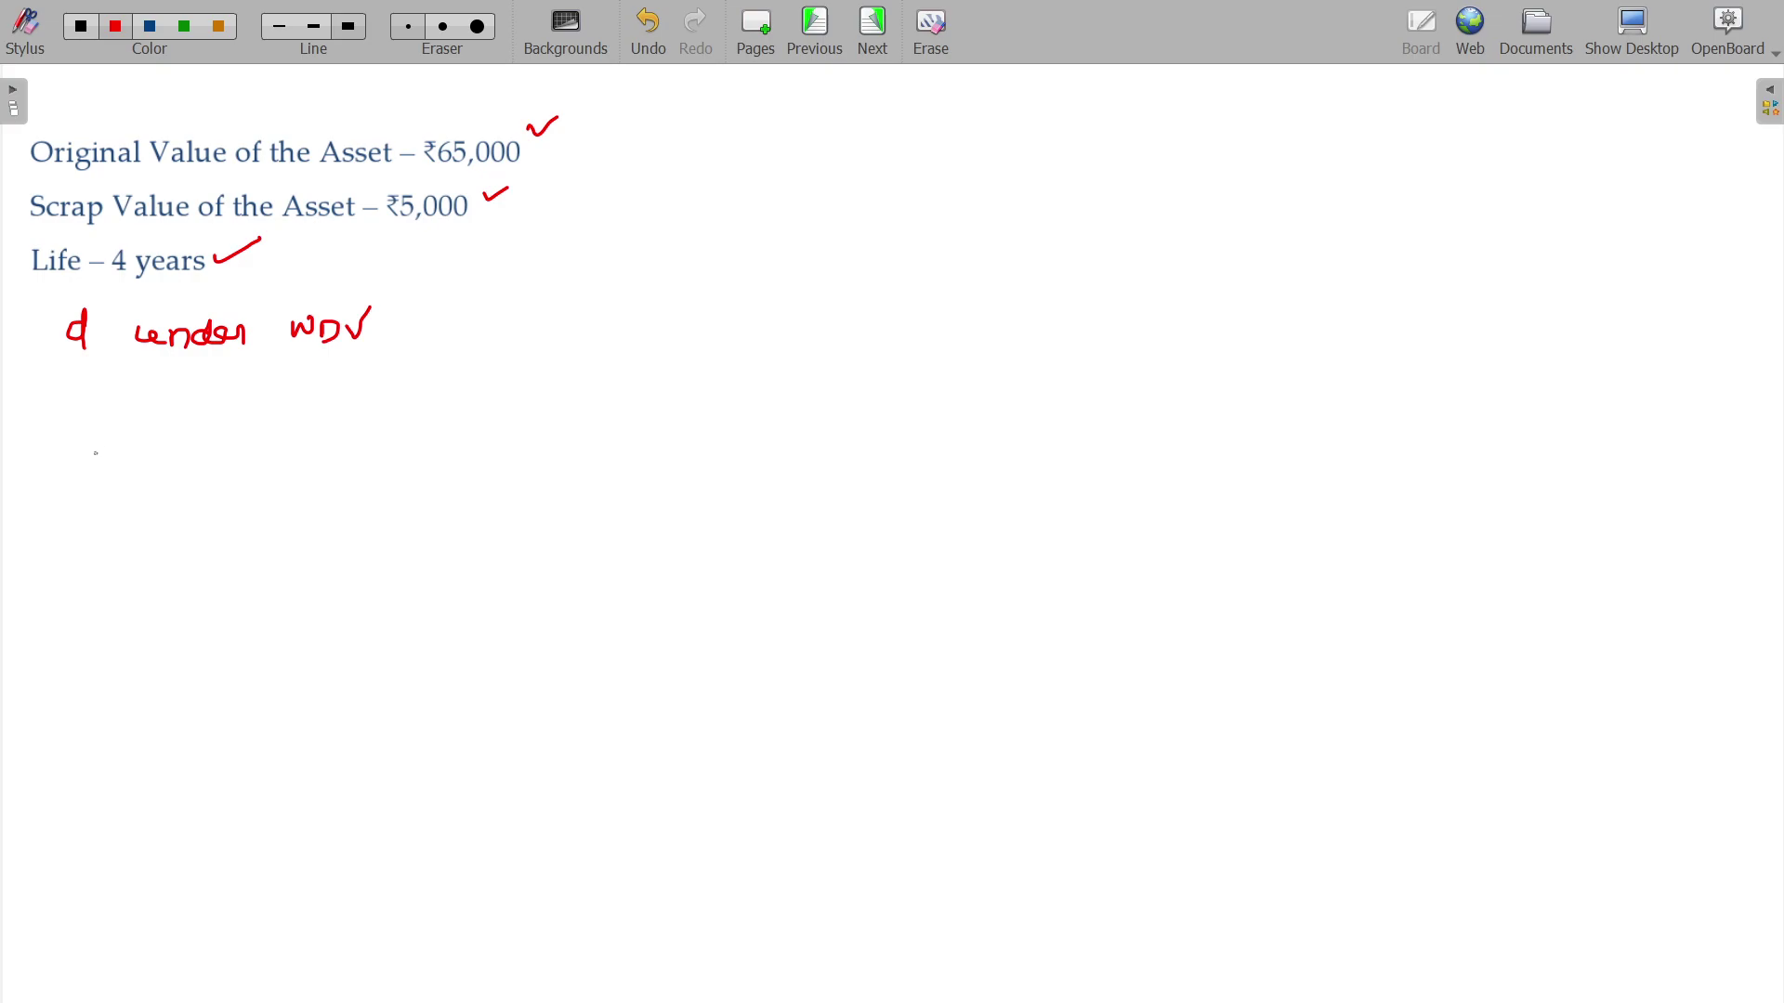
pyautogui.moveTo(83, 452)
pyautogui.mouseDown()
pyautogui.moveTo(104, 468)
pyautogui.moveTo(140, 448)
pyautogui.mouseUp()
pyautogui.moveTo(127, 458)
pyautogui.mouseDown()
pyautogui.moveTo(170, 499)
pyautogui.moveTo(176, 468)
pyautogui.moveTo(252, 451)
pyautogui.moveTo(241, 471)
pyautogui.moveTo(341, 417)
pyautogui.moveTo(282, 457)
pyautogui.moveTo(312, 461)
pyautogui.moveTo(310, 483)
pyautogui.mouseUp()
pyautogui.hotkey('ctrl', 'z')
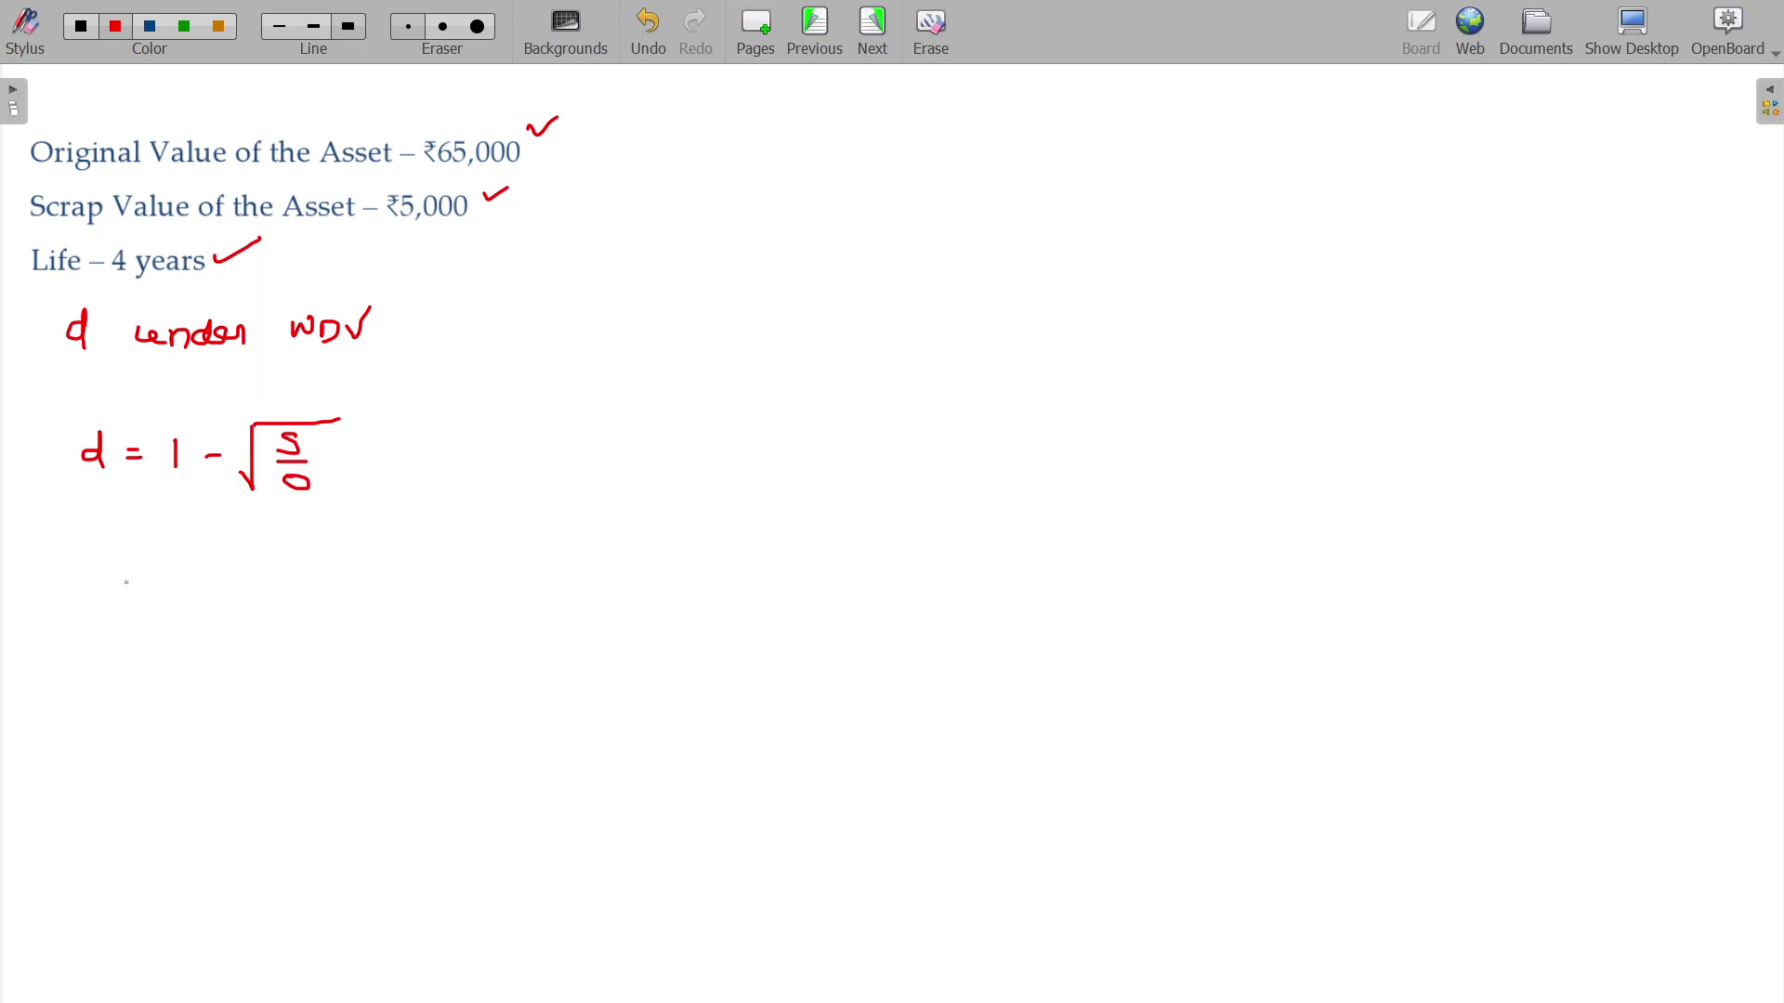
pyautogui.moveTo(123, 584)
pyautogui.mouseDown()
pyautogui.moveTo(173, 614)
pyautogui.moveTo(225, 594)
pyautogui.mouseUp()
pyautogui.moveTo(231, 441); pyautogui.dragTo(248, 441)
# Box the 4 years, ₹5,000 and ₹65,000 values in red
pyautogui.moveTo(129, 239)
pyautogui.mouseDown()
pyautogui.moveTo(109, 280)
pyautogui.moveTo(209, 282)
pyautogui.moveTo(131, 241)
pyautogui.mouseUp()
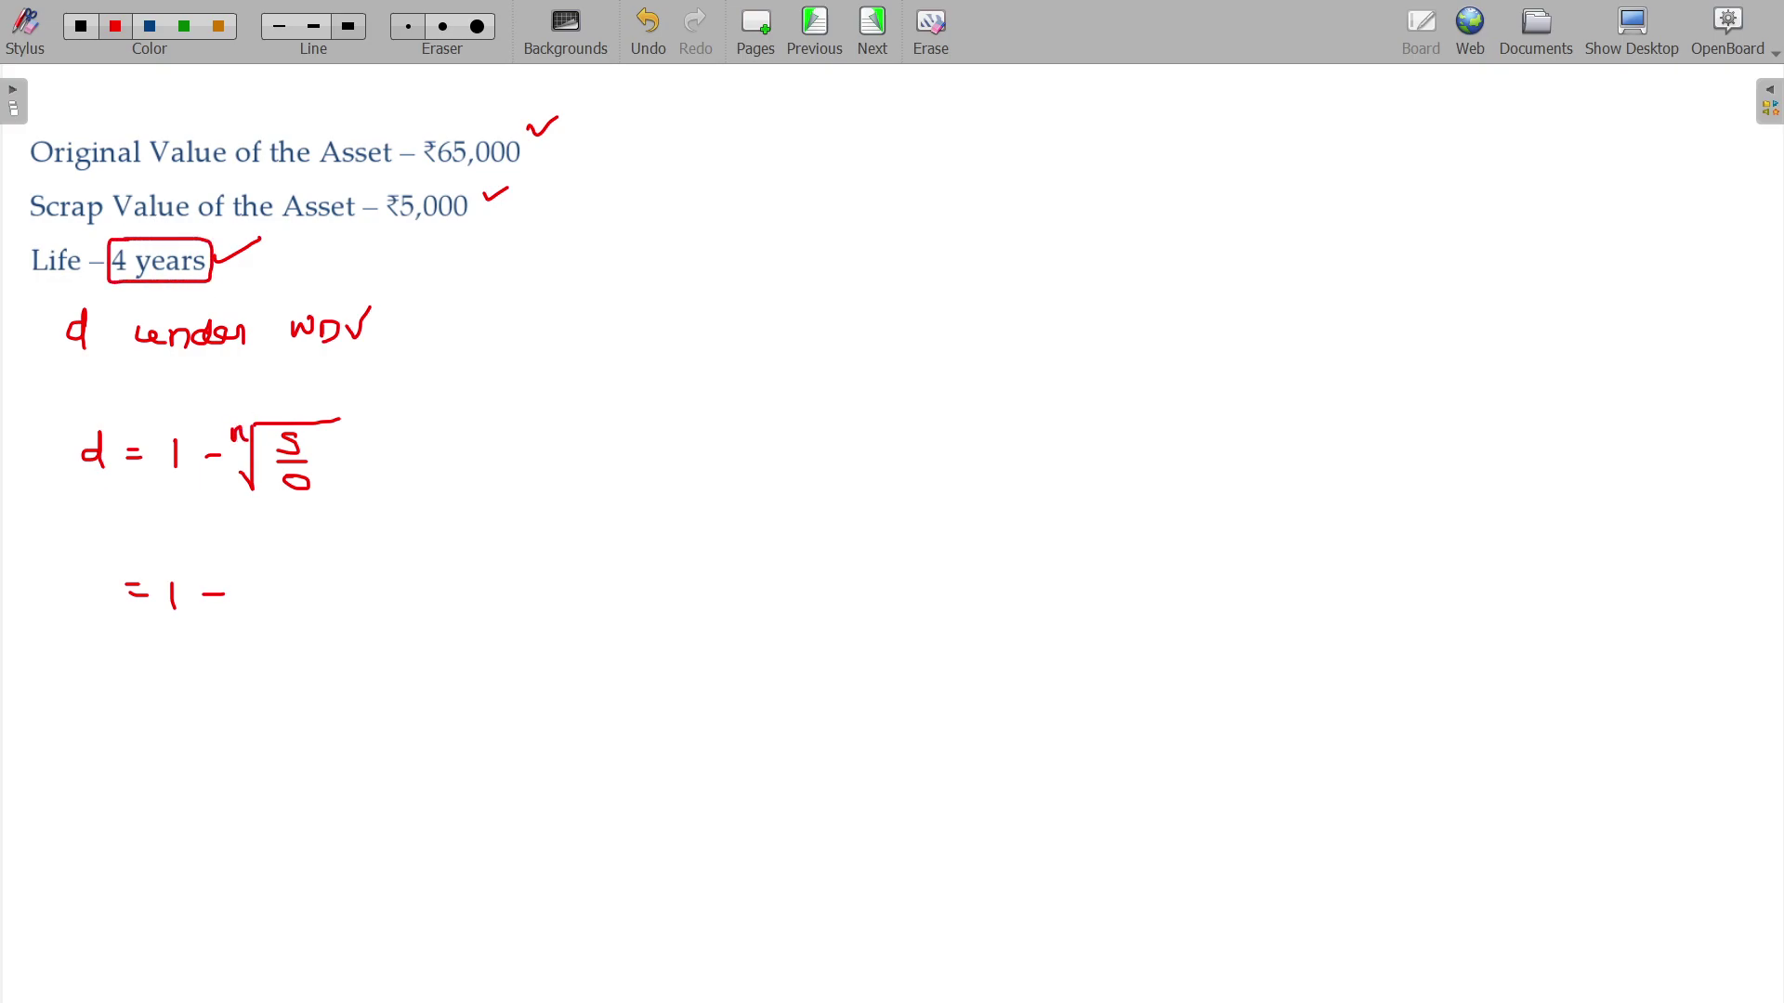
pyautogui.moveTo(439, 187)
pyautogui.mouseDown()
pyautogui.moveTo(386, 221)
pyautogui.moveTo(476, 222)
pyautogui.moveTo(421, 187)
pyautogui.mouseUp()
pyautogui.moveTo(479, 122)
pyautogui.mouseDown()
pyautogui.moveTo(402, 124)
pyautogui.moveTo(488, 167)
pyautogui.moveTo(532, 132)
pyautogui.moveTo(449, 126)
pyautogui.mouseUp()
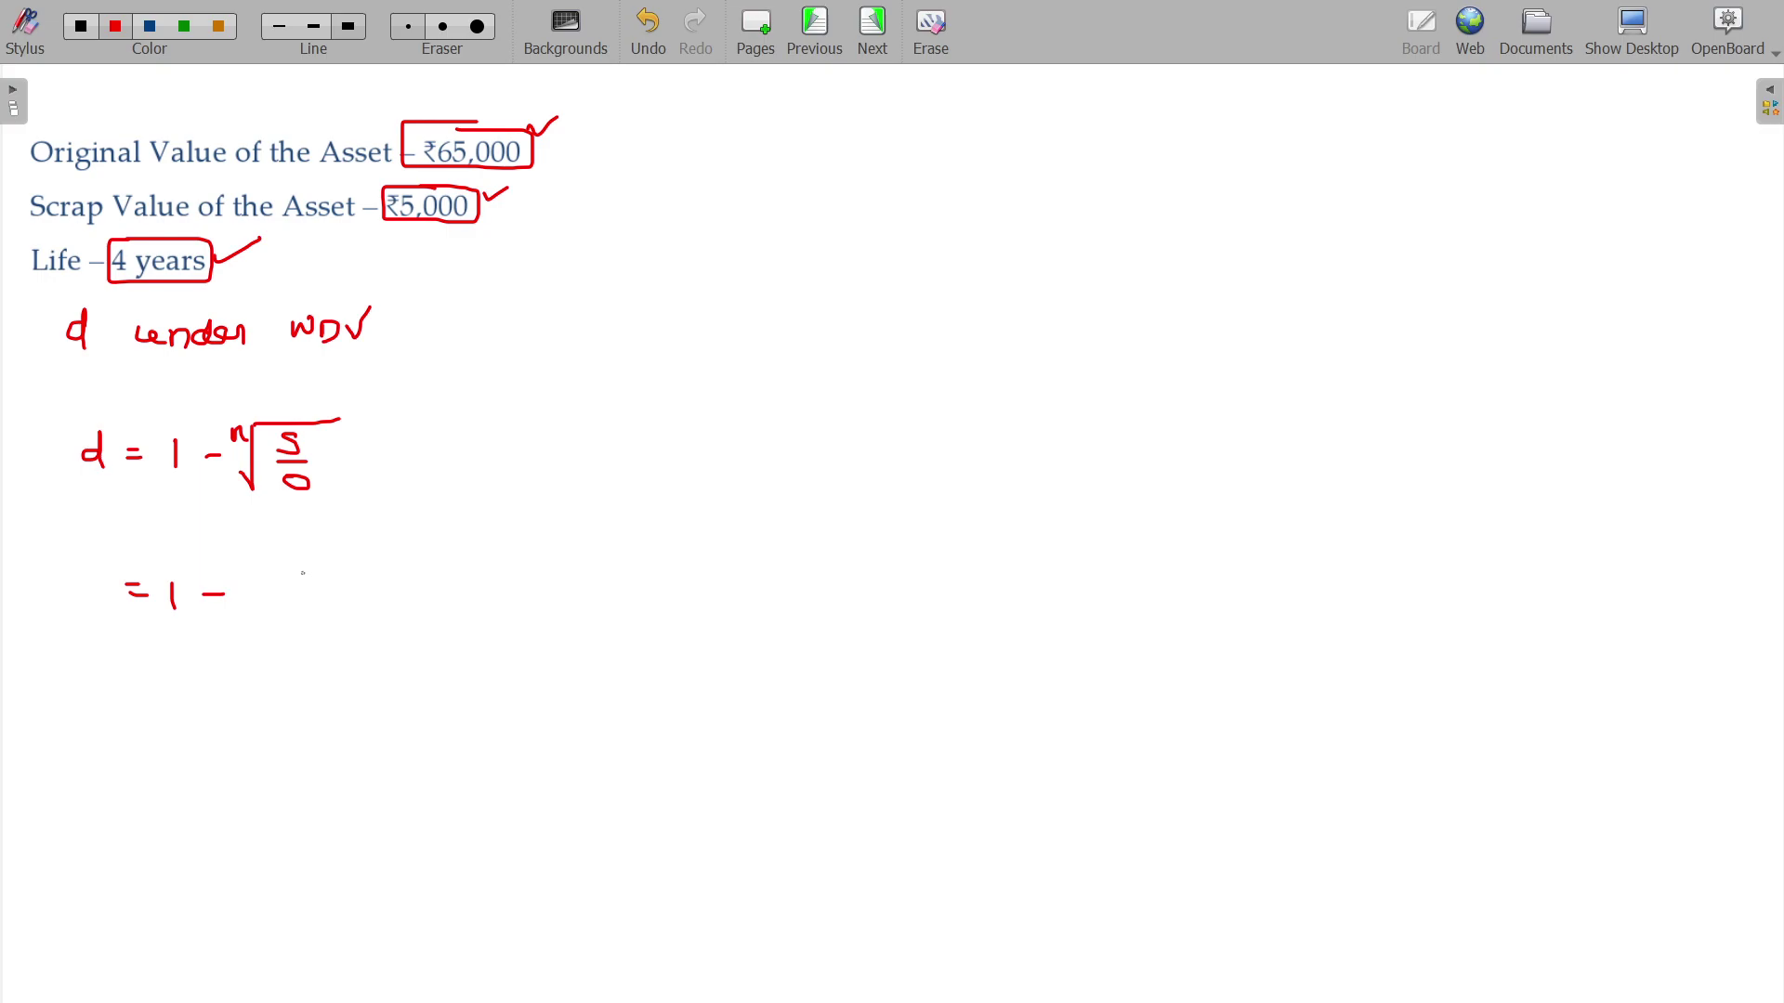
# Write the substitution 1 − ⁴√(5000/65000) and begin a new '= 1 −' line
pyautogui.moveTo(310, 567)
pyautogui.mouseDown()
pyautogui.moveTo(296, 587)
pyautogui.moveTo(366, 594)
pyautogui.moveTo(298, 634)
pyautogui.moveTo(396, 638)
pyautogui.mouseUp()
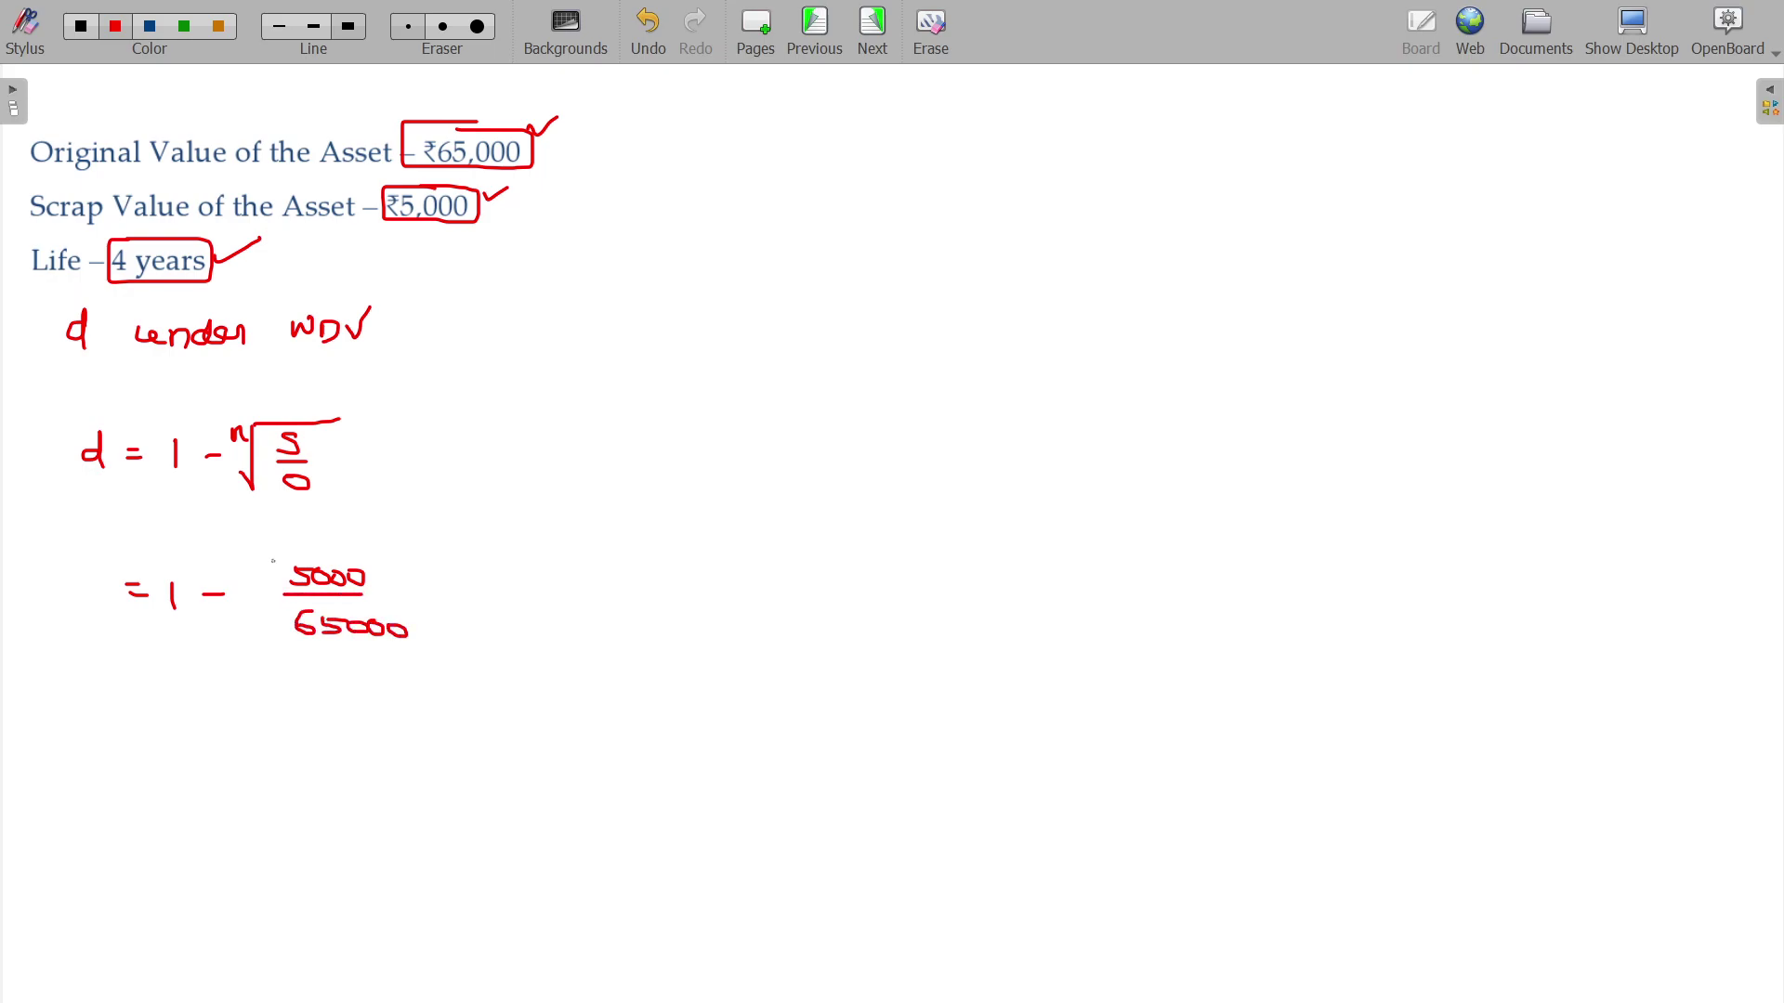
pyautogui.moveTo(275, 555); pyautogui.dragTo(279, 646)
pyautogui.moveTo(276, 559); pyautogui.dragTo(391, 557)
pyautogui.moveTo(251, 555); pyautogui.dragTo(258, 571)
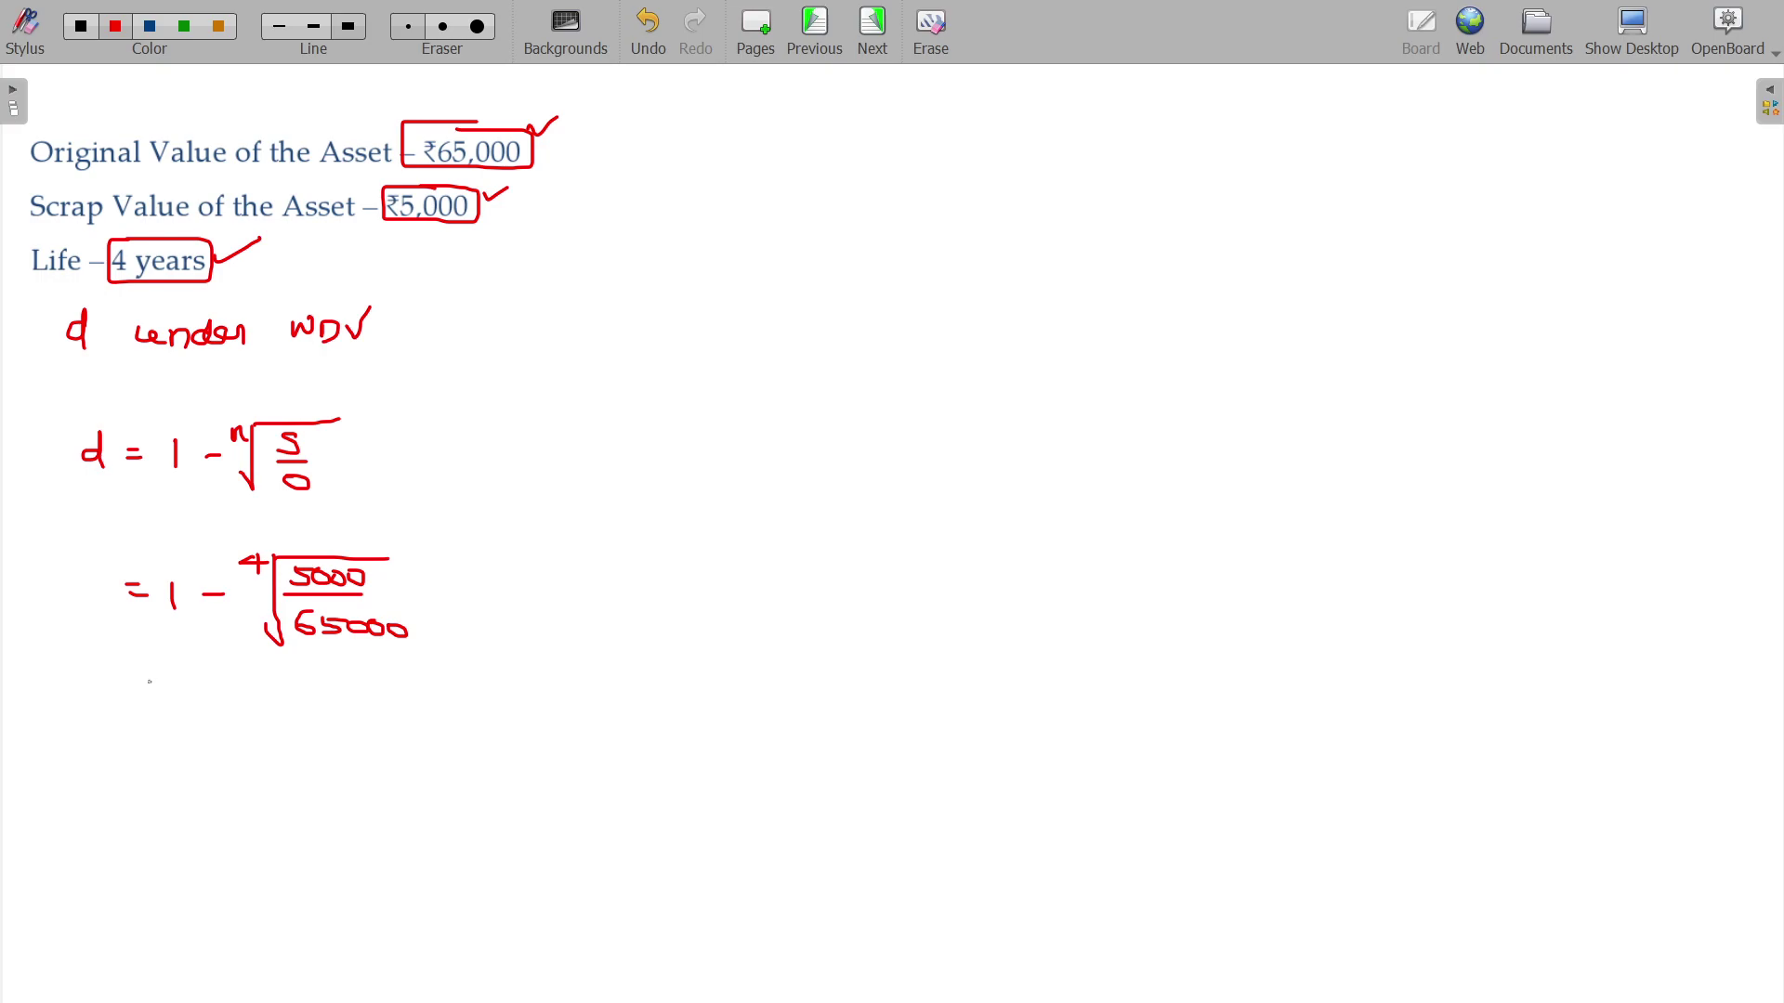
pyautogui.moveTo(137, 745); pyautogui.dragTo(159, 744)
pyautogui.moveTo(136, 753); pyautogui.dragTo(222, 751)
# Write = 1 − 0.52664, then = 0.47336 on the next line
pyautogui.moveTo(252, 740)
pyautogui.mouseDown()
pyautogui.moveTo(295, 767)
pyautogui.moveTo(404, 762)
pyautogui.mouseUp()
pyautogui.moveTo(429, 751); pyautogui.dragTo(443, 768)
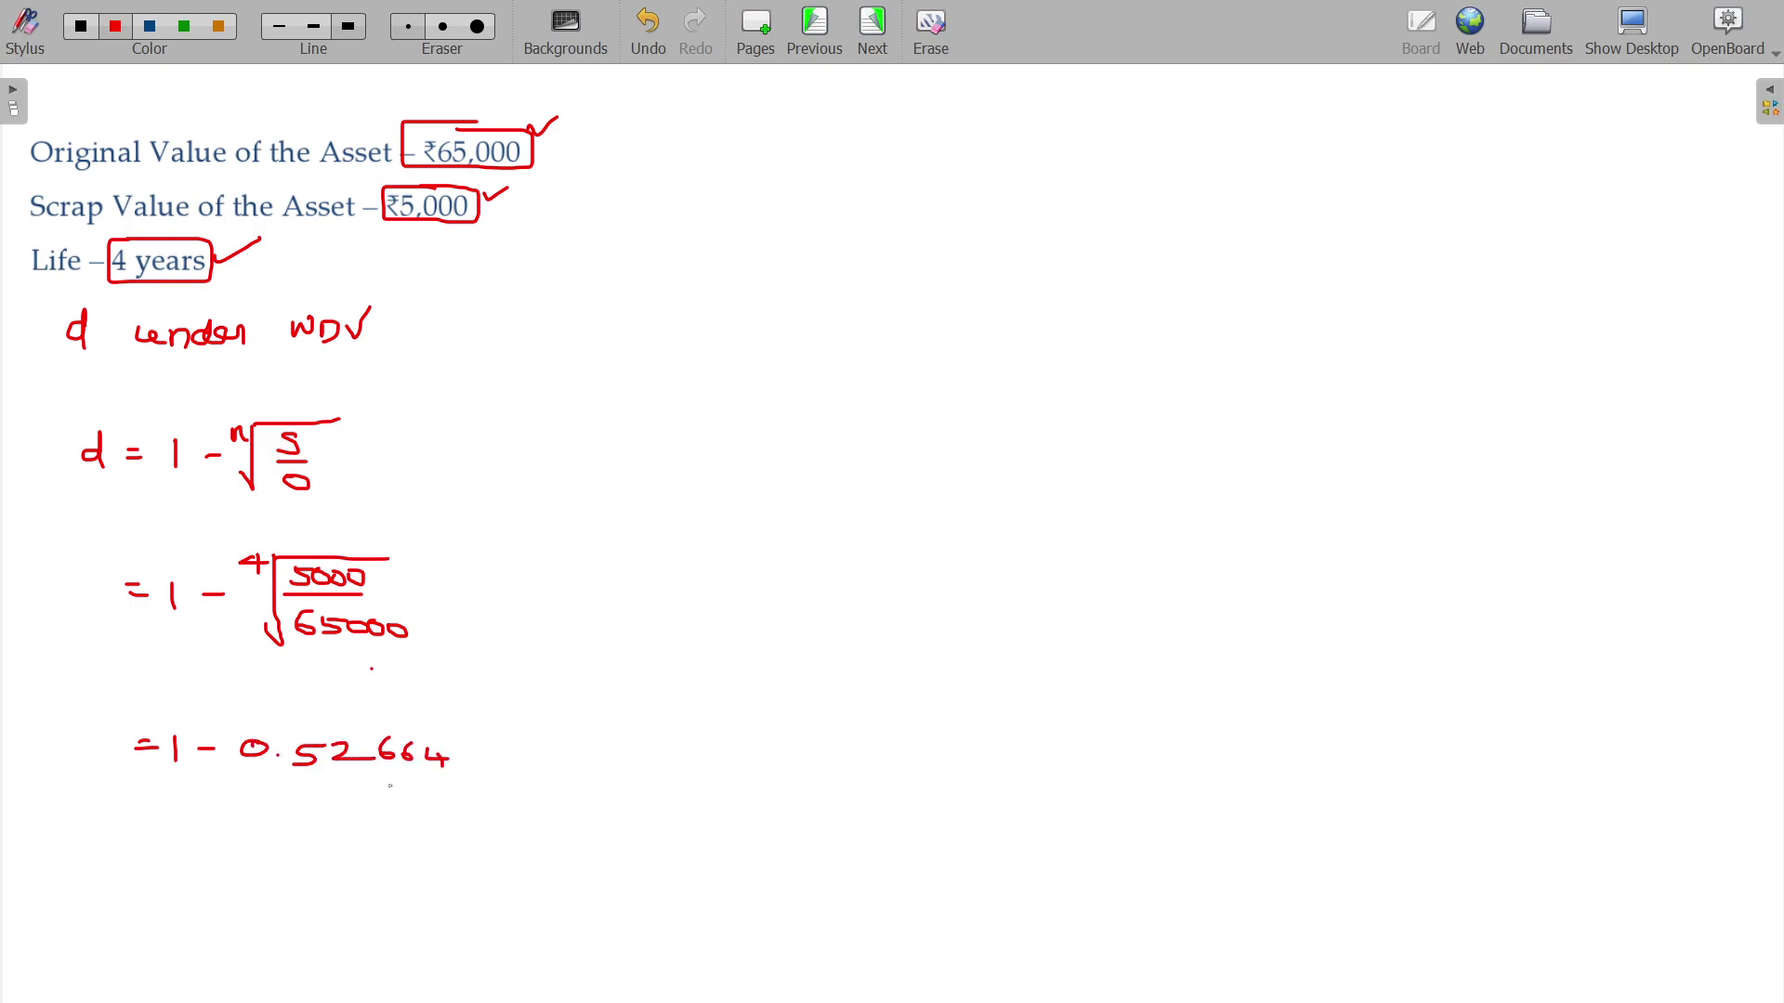
pyautogui.moveTo(139, 840); pyautogui.dragTo(156, 851)
pyautogui.moveTo(198, 838); pyautogui.dragTo(201, 860)
pyautogui.moveTo(226, 853); pyautogui.dragTo(316, 876)
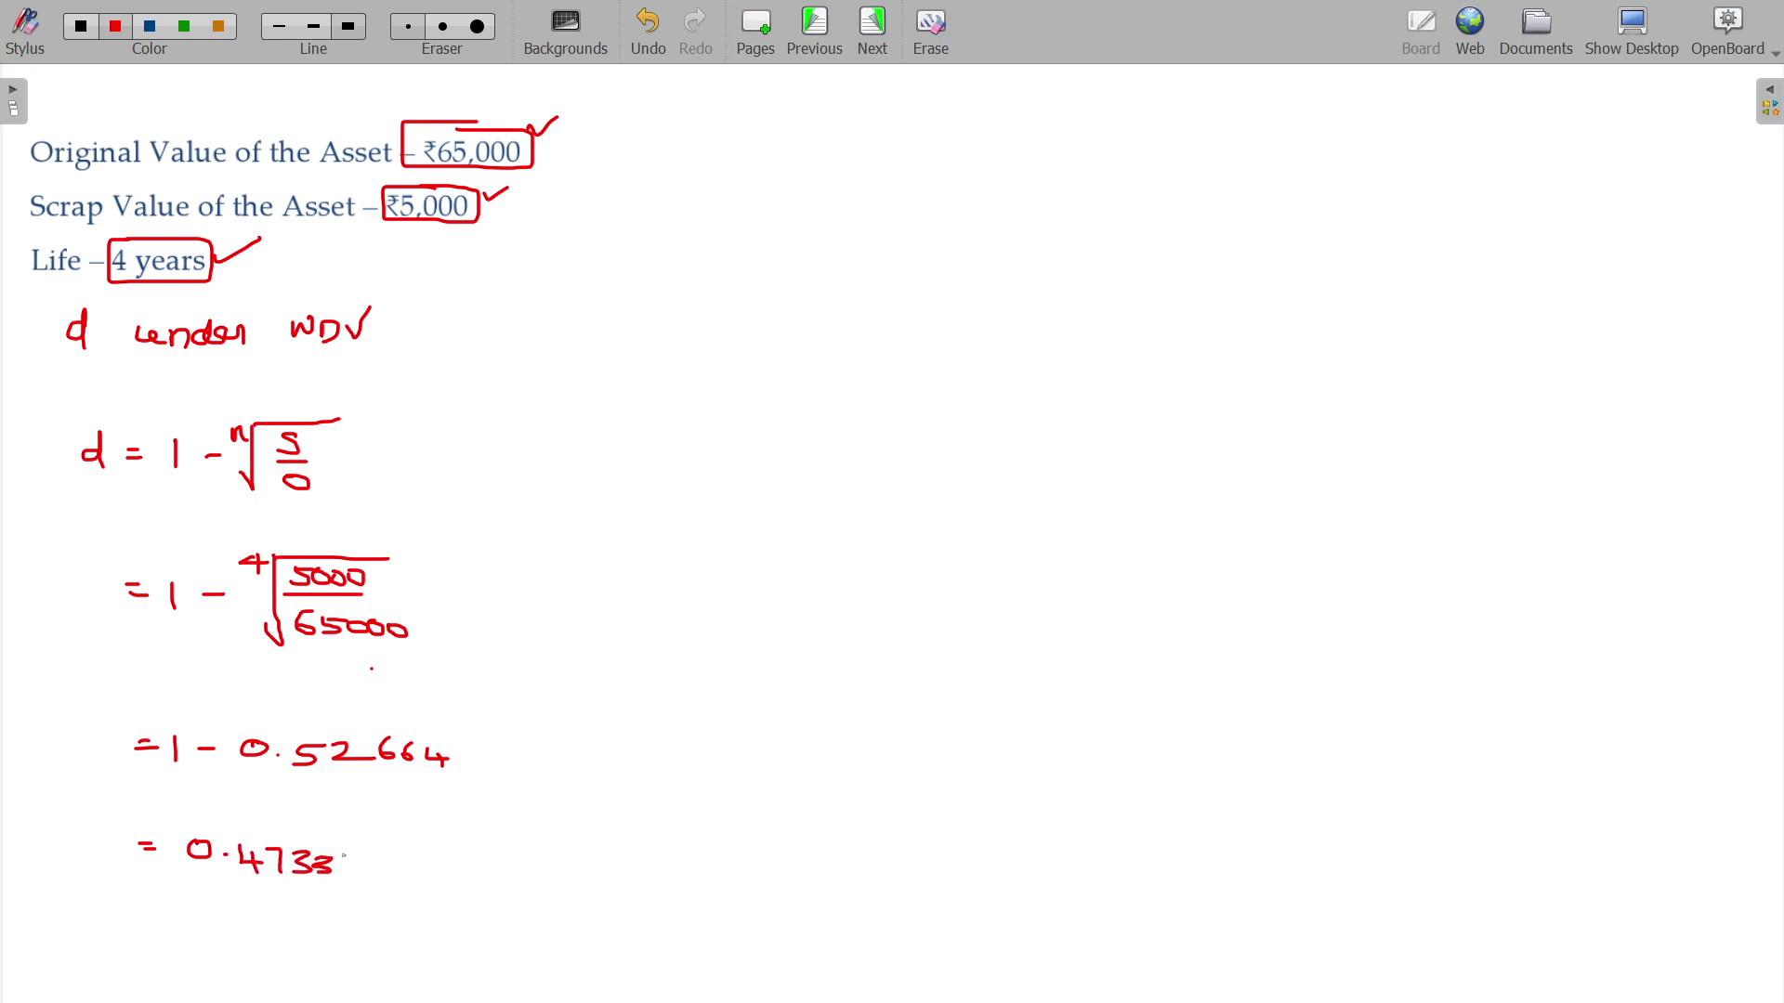
pyautogui.moveTo(366, 850); pyautogui.dragTo(354, 873)
# Write the final line = 47.336%, undoing and rewriting the wrong digits
pyautogui.moveTo(148, 936); pyautogui.dragTo(268, 950)
pyautogui.moveTo(284, 942); pyautogui.dragTo(349, 967)
pyautogui.moveTo(386, 932); pyautogui.dragTo(370, 964)
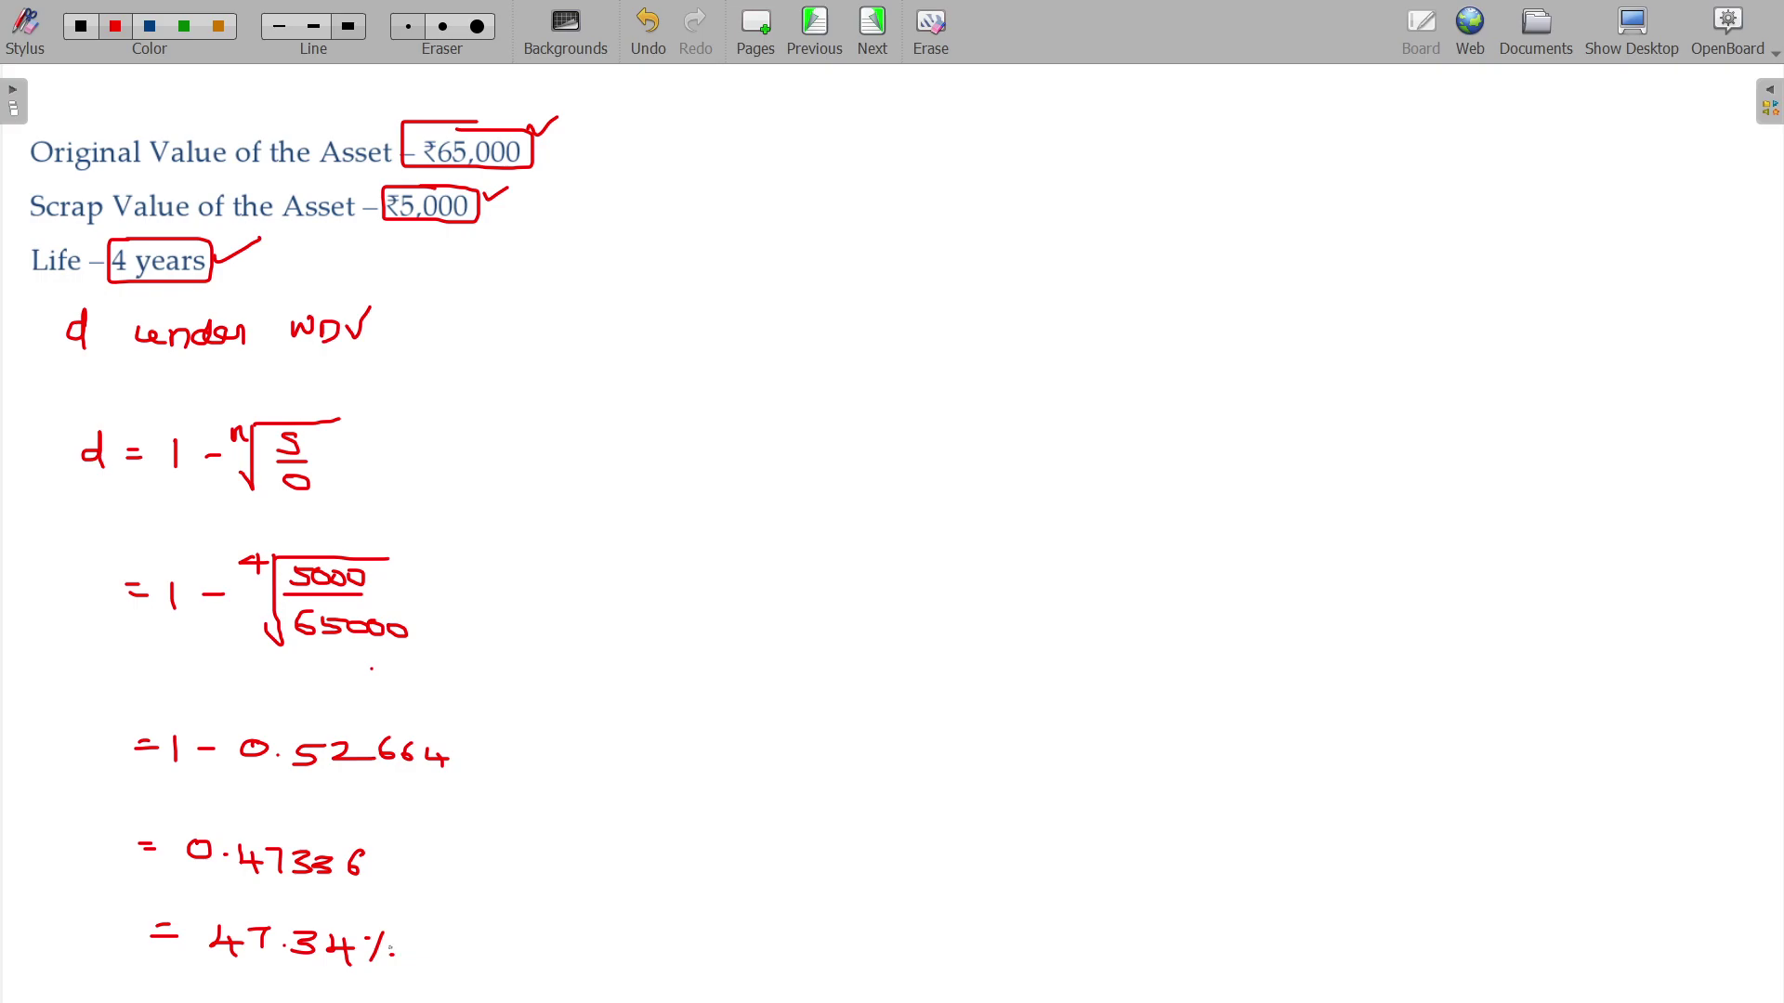
pyautogui.hotkey('ctrl', 'z')
pyautogui.hotkey('ctrl', 'z')
pyautogui.hotkey('ctrl', 'z')
pyautogui.hotkey('ctrl', 'z')
pyautogui.moveTo(323, 934)
pyautogui.mouseDown()
pyautogui.moveTo(343, 948)
pyautogui.moveTo(321, 964)
pyautogui.moveTo(386, 965)
pyautogui.mouseUp()
# Draw a straight vertical red line dividing the board, then return to freehand pen
pyautogui.click(1042, 968)
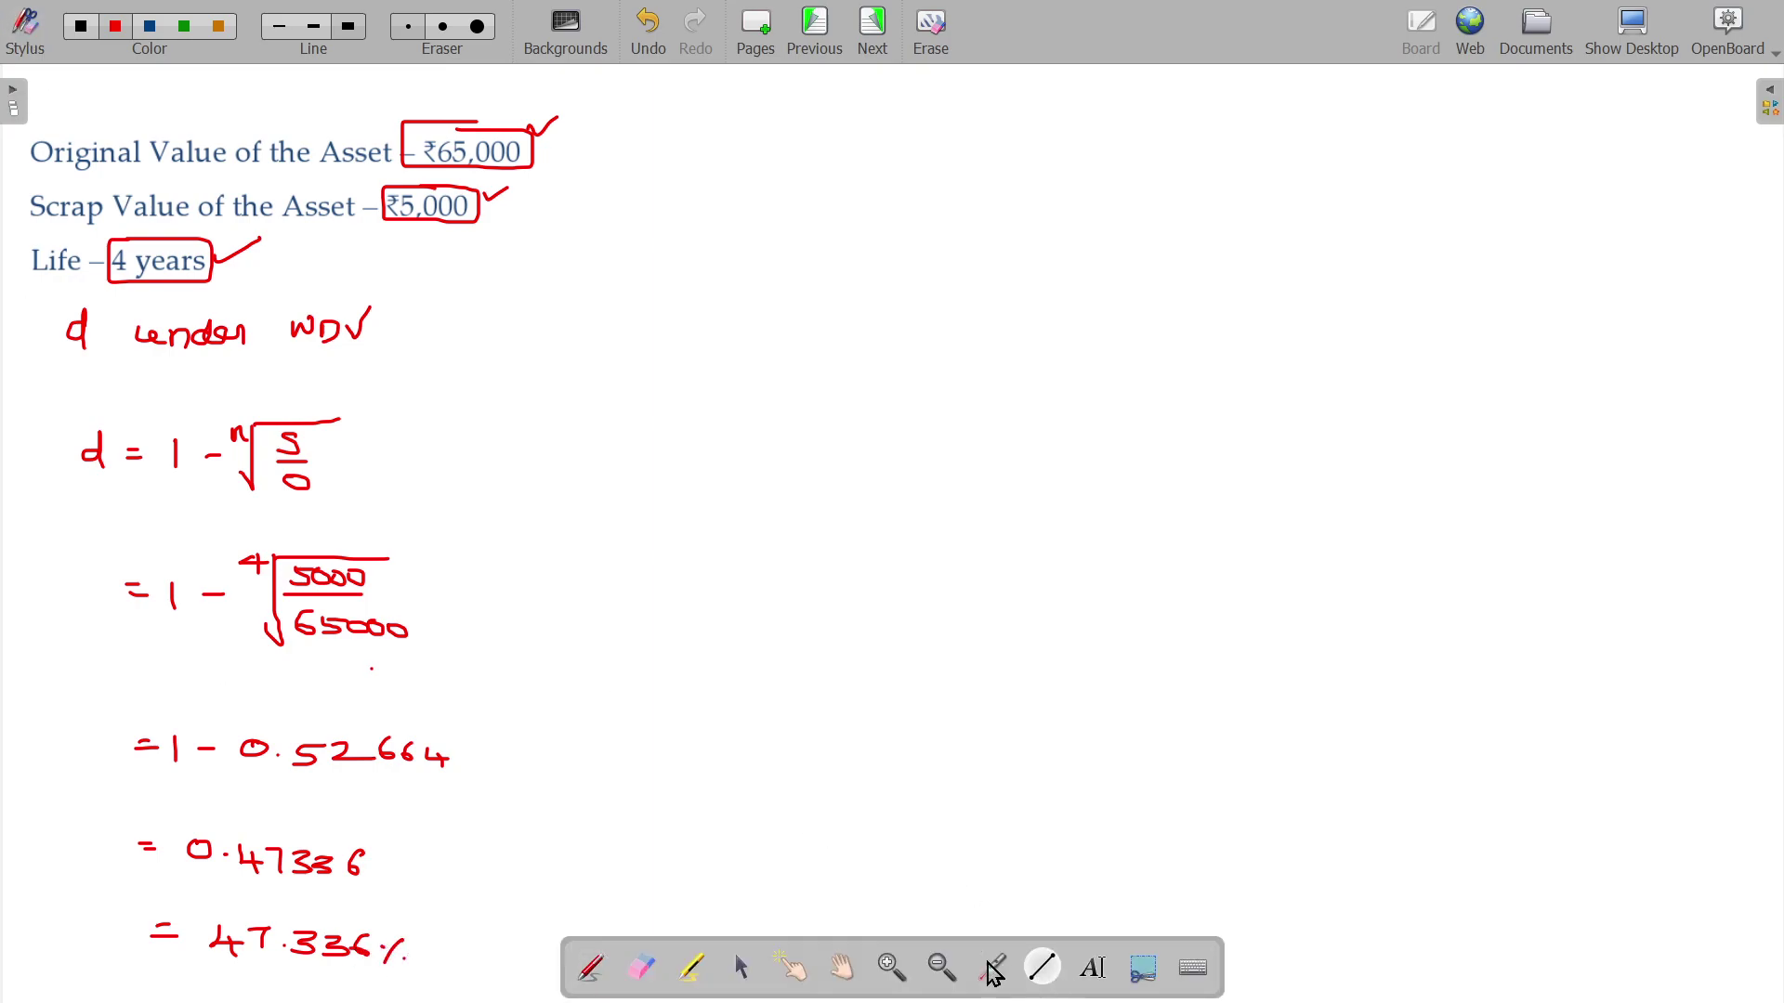
pyautogui.moveTo(593, 95)
pyautogui.mouseDown()
pyautogui.moveTo(624, 842)
pyautogui.moveTo(593, 983)
pyautogui.mouseUp()
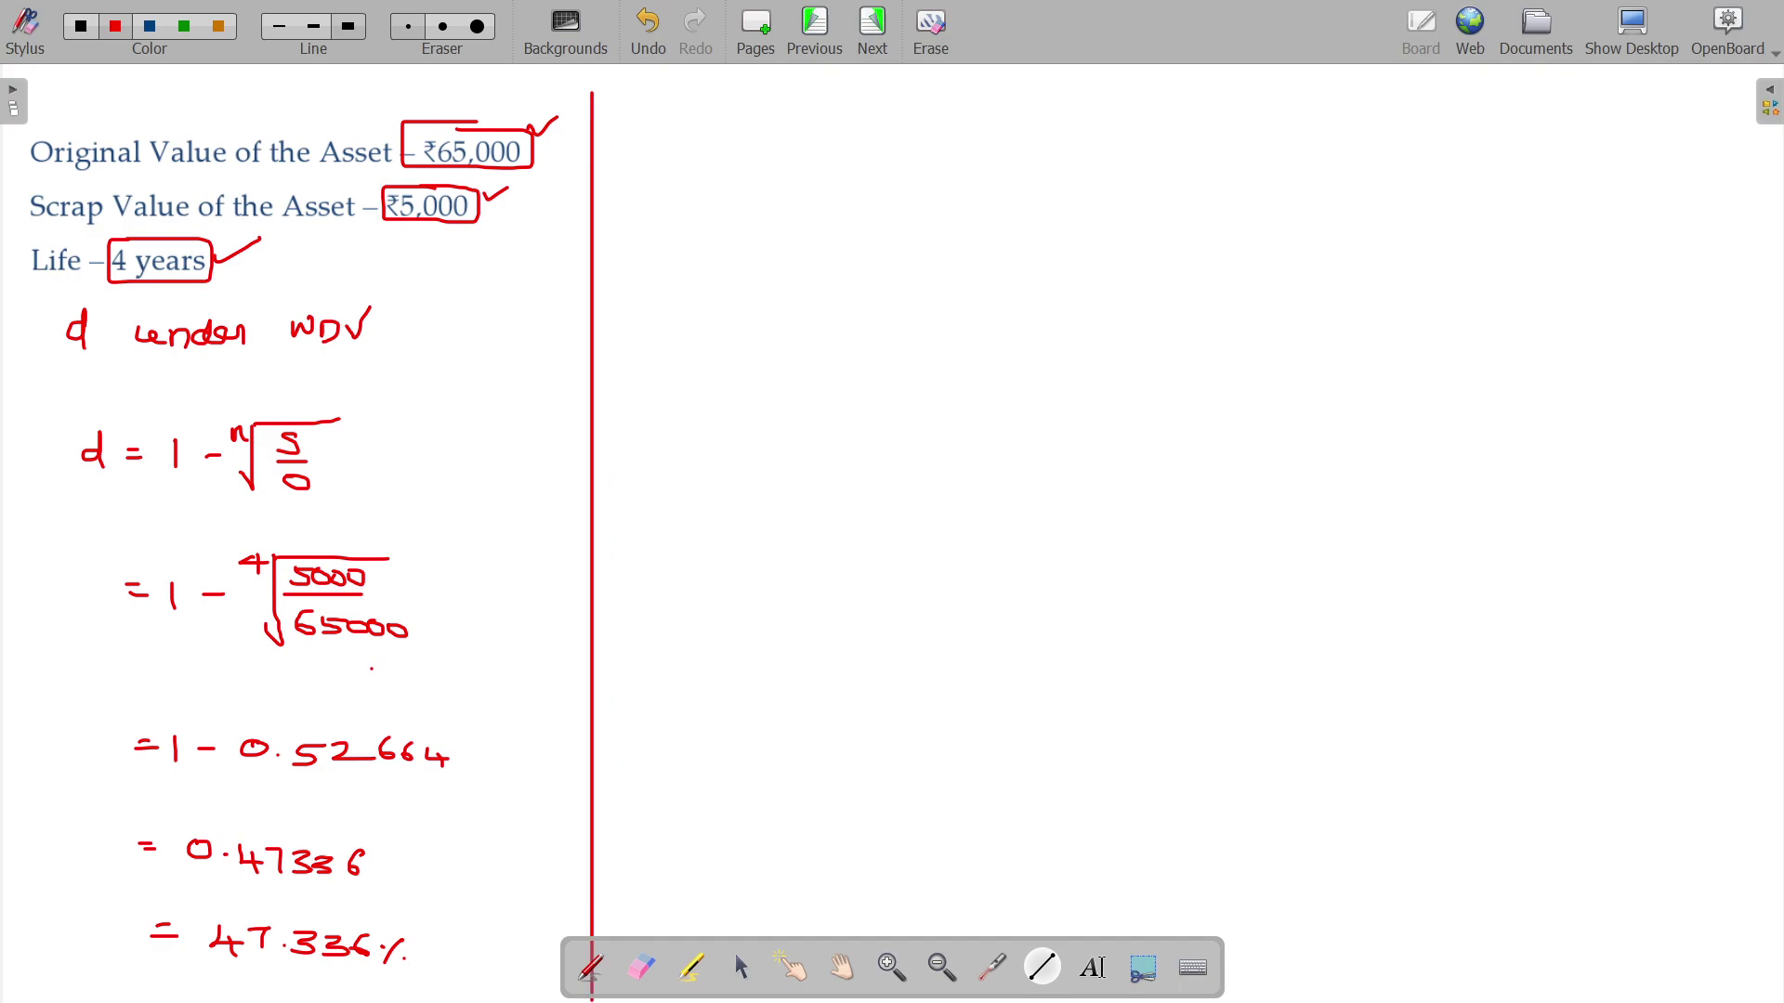
pyautogui.click(590, 969)
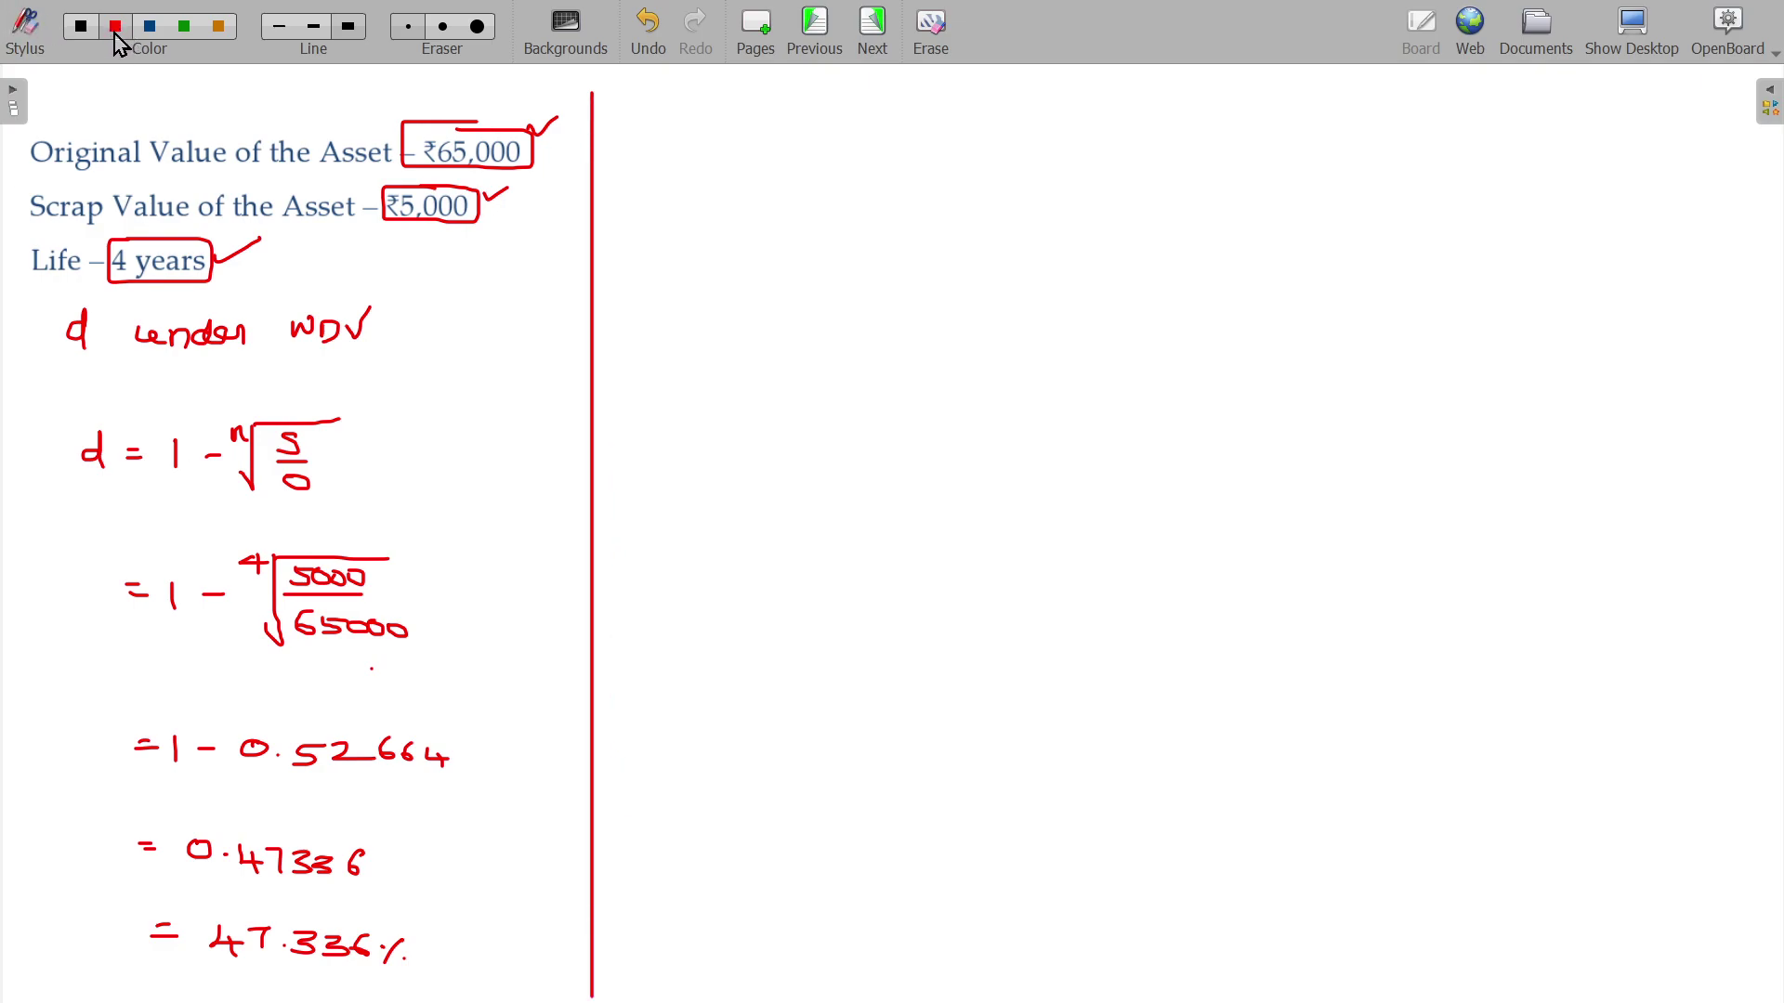
# In blue, write OV₀ 65000 on the right half of the board
pyautogui.click(149, 27)
pyautogui.moveTo(745, 154)
pyautogui.mouseDown()
pyautogui.moveTo(806, 148)
pyautogui.moveTo(826, 169)
pyautogui.mouseUp()
pyautogui.moveTo(1039, 151)
pyautogui.mouseDown()
pyautogui.moveTo(1031, 167)
pyautogui.moveTo(1143, 164)
pyautogui.mouseUp()
pyautogui.moveTo(1144, 156); pyautogui.dragTo(1185, 173)
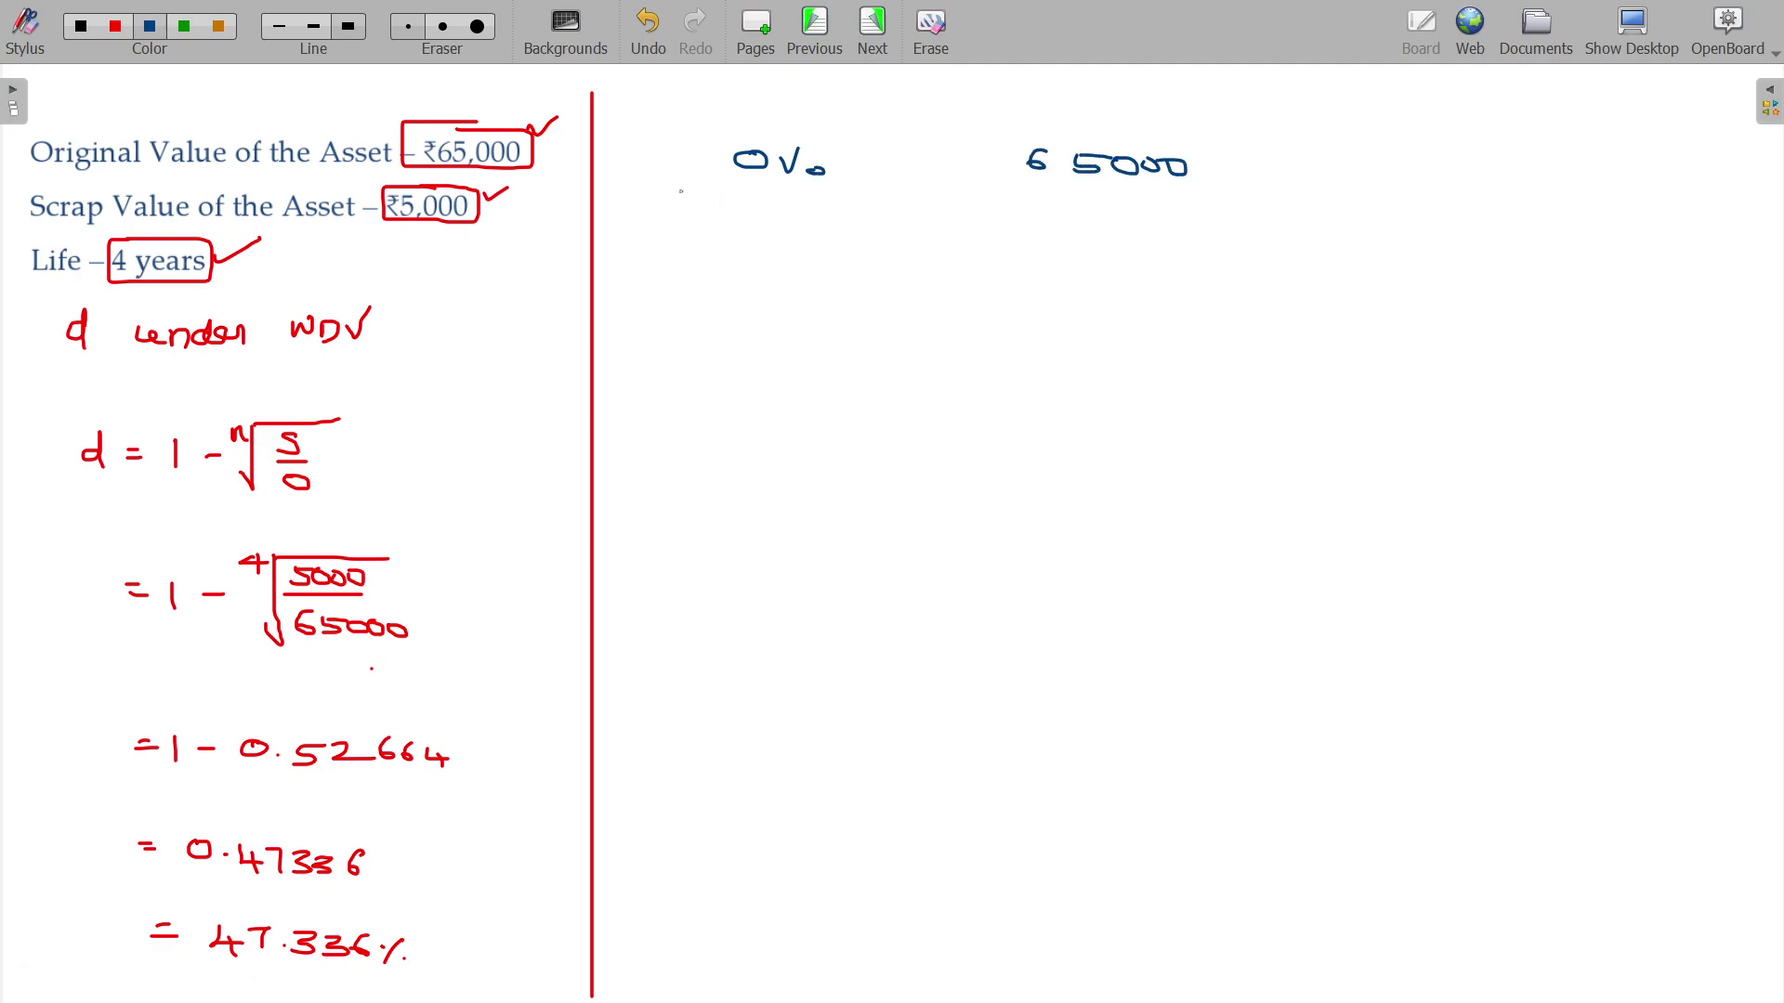
pyautogui.moveTo(686, 218); pyautogui.dragTo(808, 247)
# Write first-year depreciation 30768, underline it, and label the WDV₁ row
pyautogui.moveTo(1037, 218)
pyautogui.mouseDown()
pyautogui.moveTo(1042, 239)
pyautogui.moveTo(1129, 226)
pyautogui.moveTo(1119, 249)
pyautogui.moveTo(1174, 245)
pyautogui.mouseUp()
pyautogui.moveTo(1038, 253); pyautogui.dragTo(1184, 260)
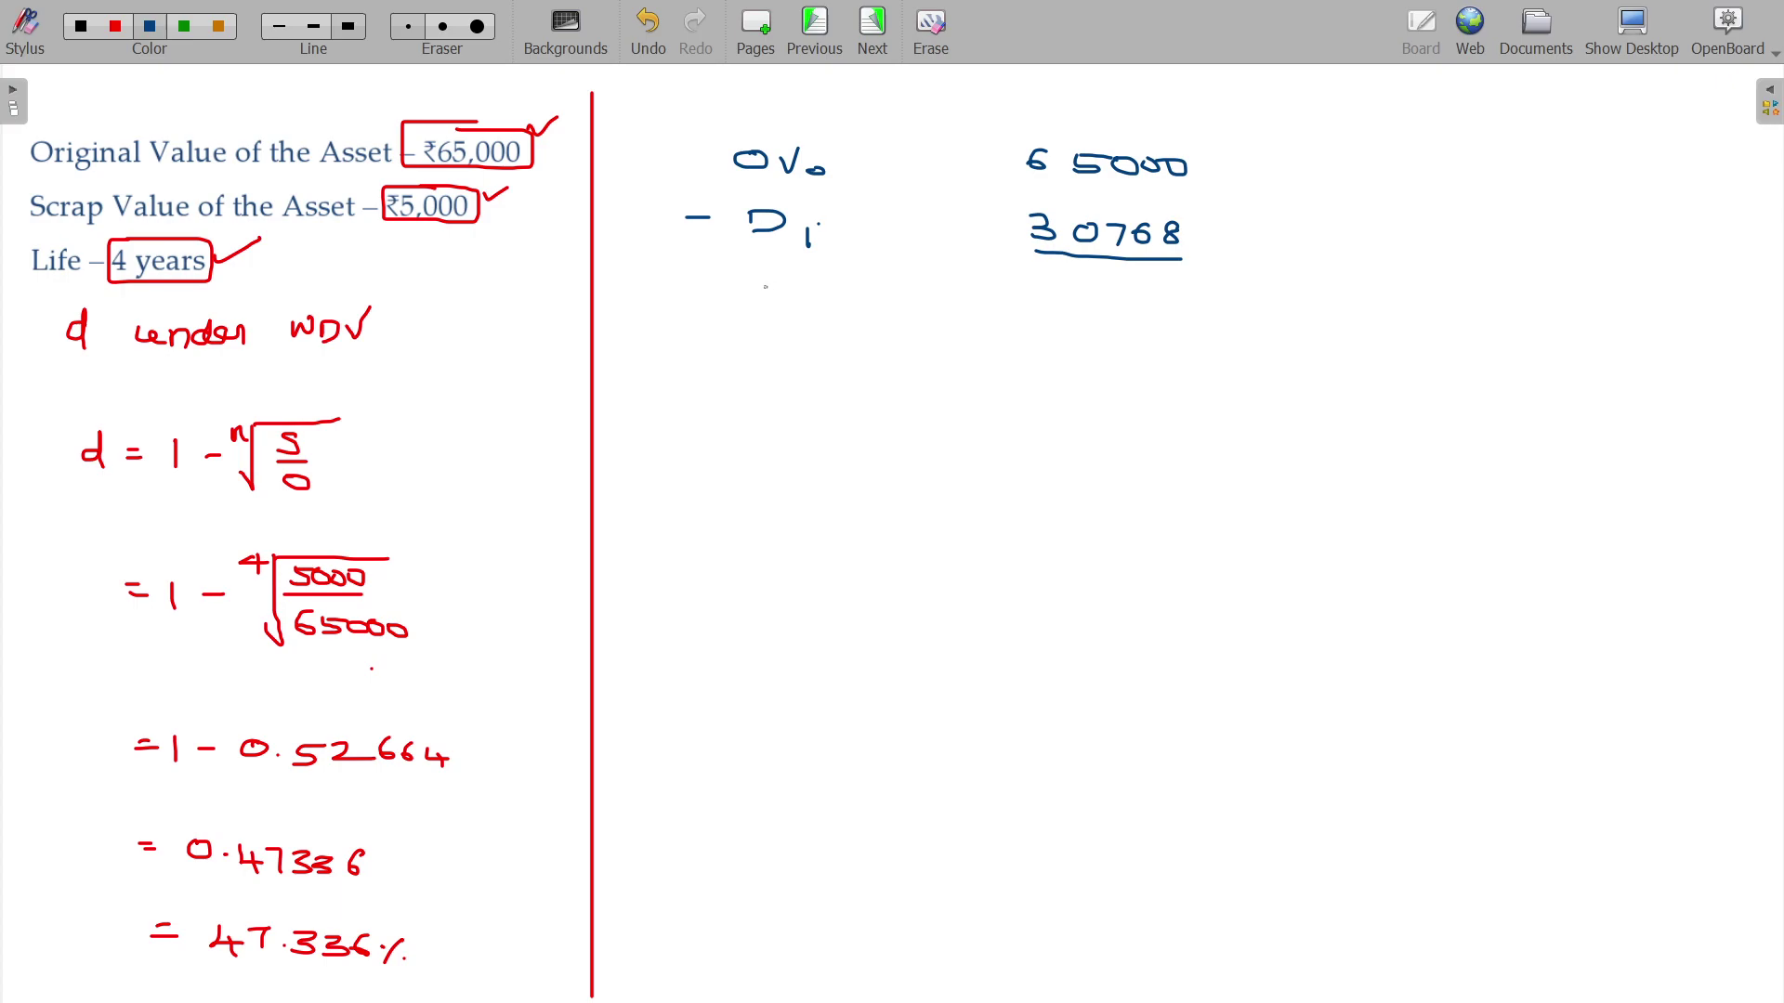
pyautogui.moveTo(758, 285); pyautogui.dragTo(853, 311)
# Write WDV₁ 34232, −D₂ 16204 underlined, and the WDV₂ row label in blue
pyautogui.moveTo(1045, 279)
pyautogui.mouseDown()
pyautogui.moveTo(1060, 305)
pyautogui.moveTo(1104, 299)
pyautogui.moveTo(1095, 313)
pyautogui.moveTo(1192, 301)
pyautogui.mouseUp()
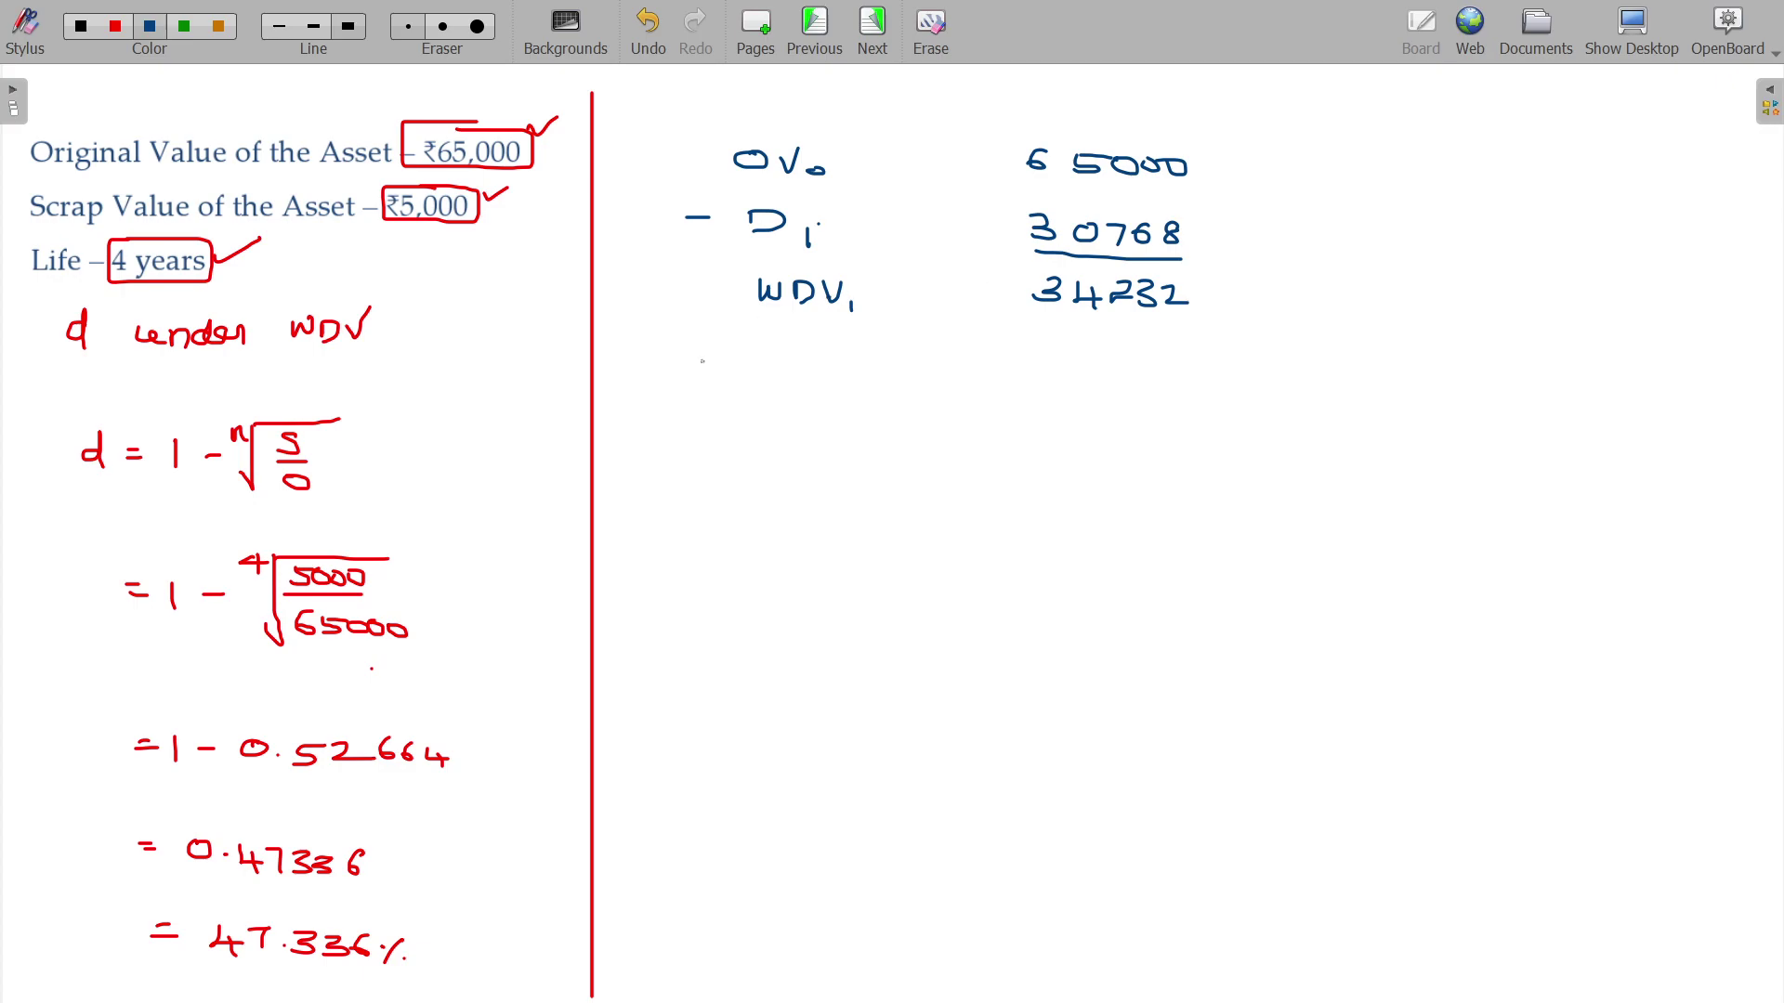
pyautogui.moveTo(703, 361); pyautogui.dragTo(832, 376)
pyautogui.moveTo(1047, 345)
pyautogui.mouseDown()
pyautogui.moveTo(1051, 368)
pyautogui.moveTo(1185, 383)
pyautogui.mouseUp()
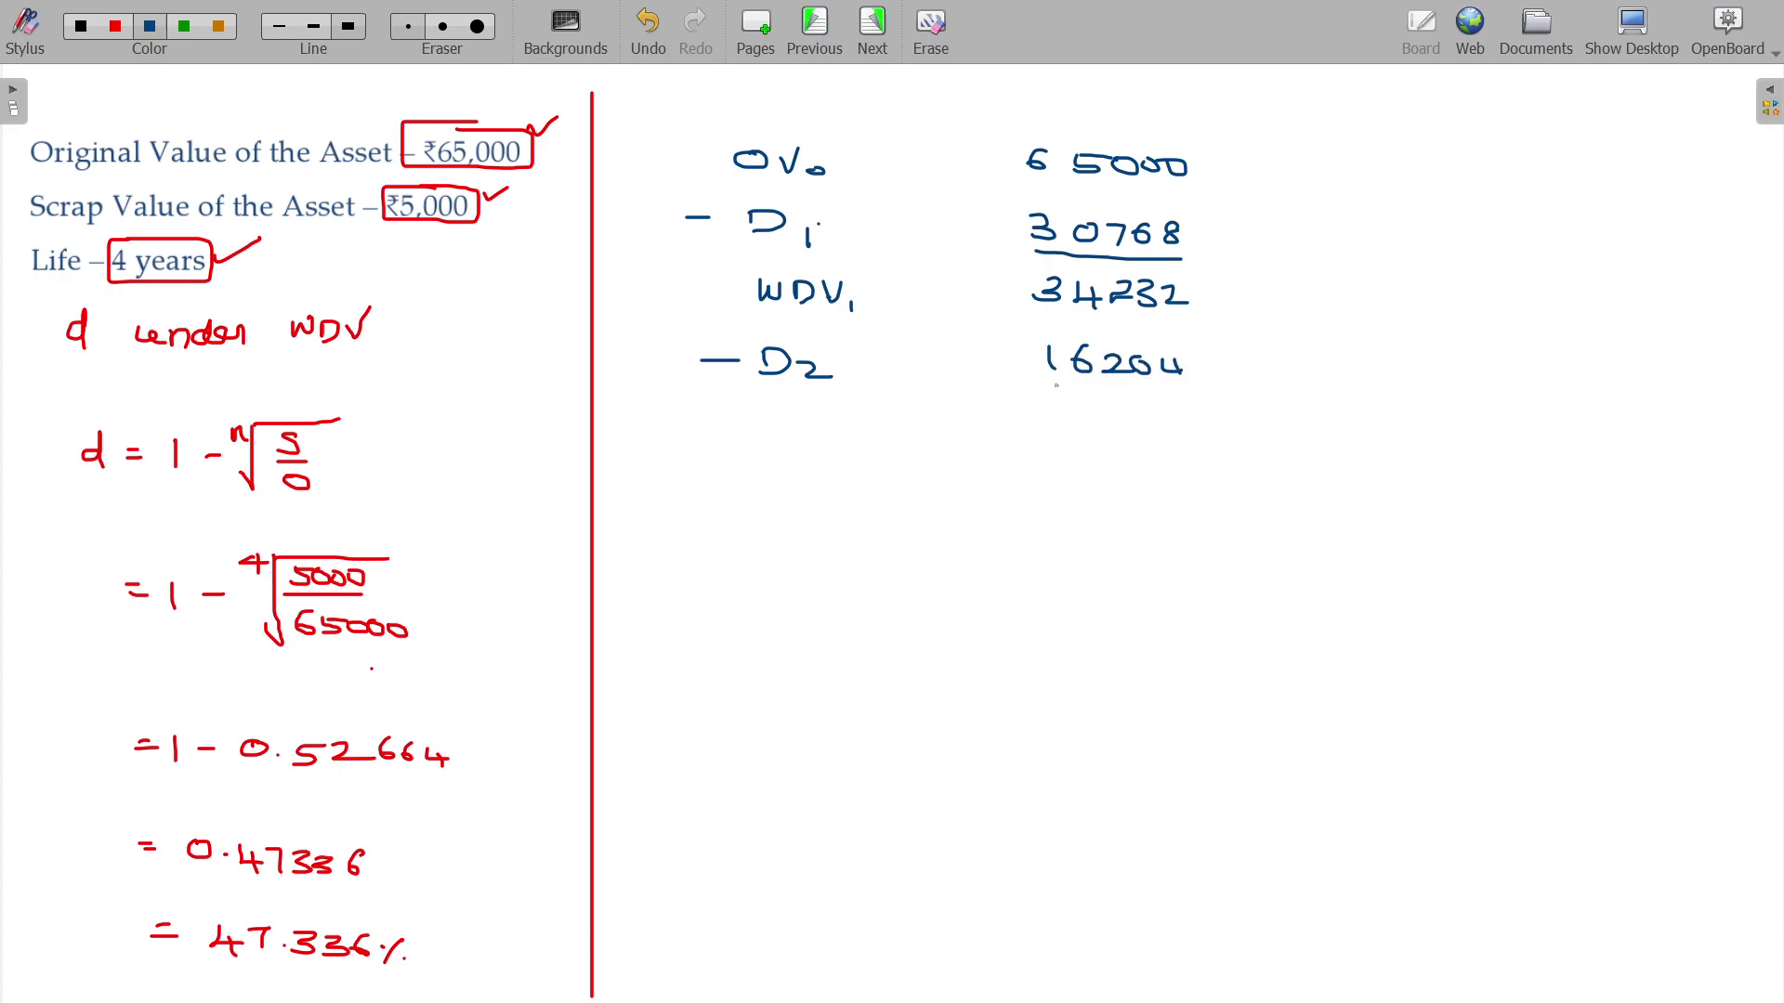
pyautogui.moveTo(1041, 385); pyautogui.dragTo(1194, 384)
pyautogui.moveTo(762, 411)
pyautogui.mouseDown()
pyautogui.moveTo(791, 433)
pyautogui.moveTo(863, 432)
pyautogui.mouseUp()
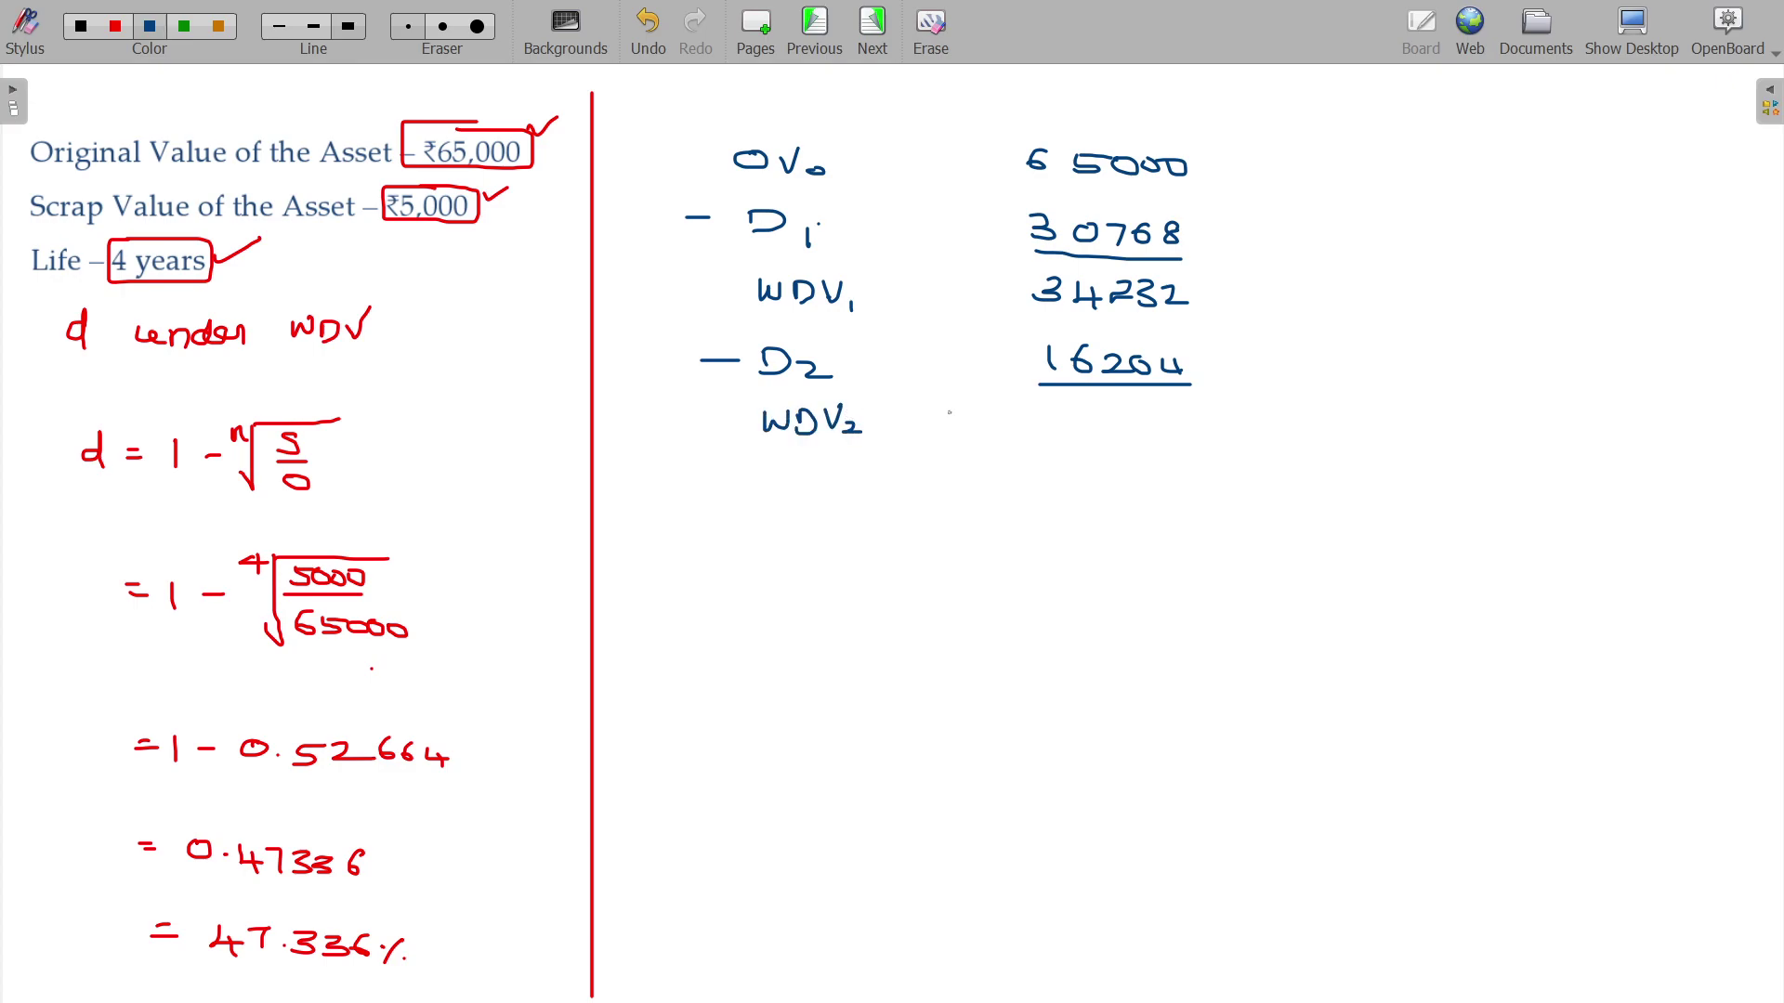
# Write WDV₂ 18028 and −D₃ with 8534 underlined
pyautogui.moveTo(1060, 409)
pyautogui.mouseDown()
pyautogui.moveTo(1059, 432)
pyautogui.moveTo(1188, 438)
pyautogui.mouseUp()
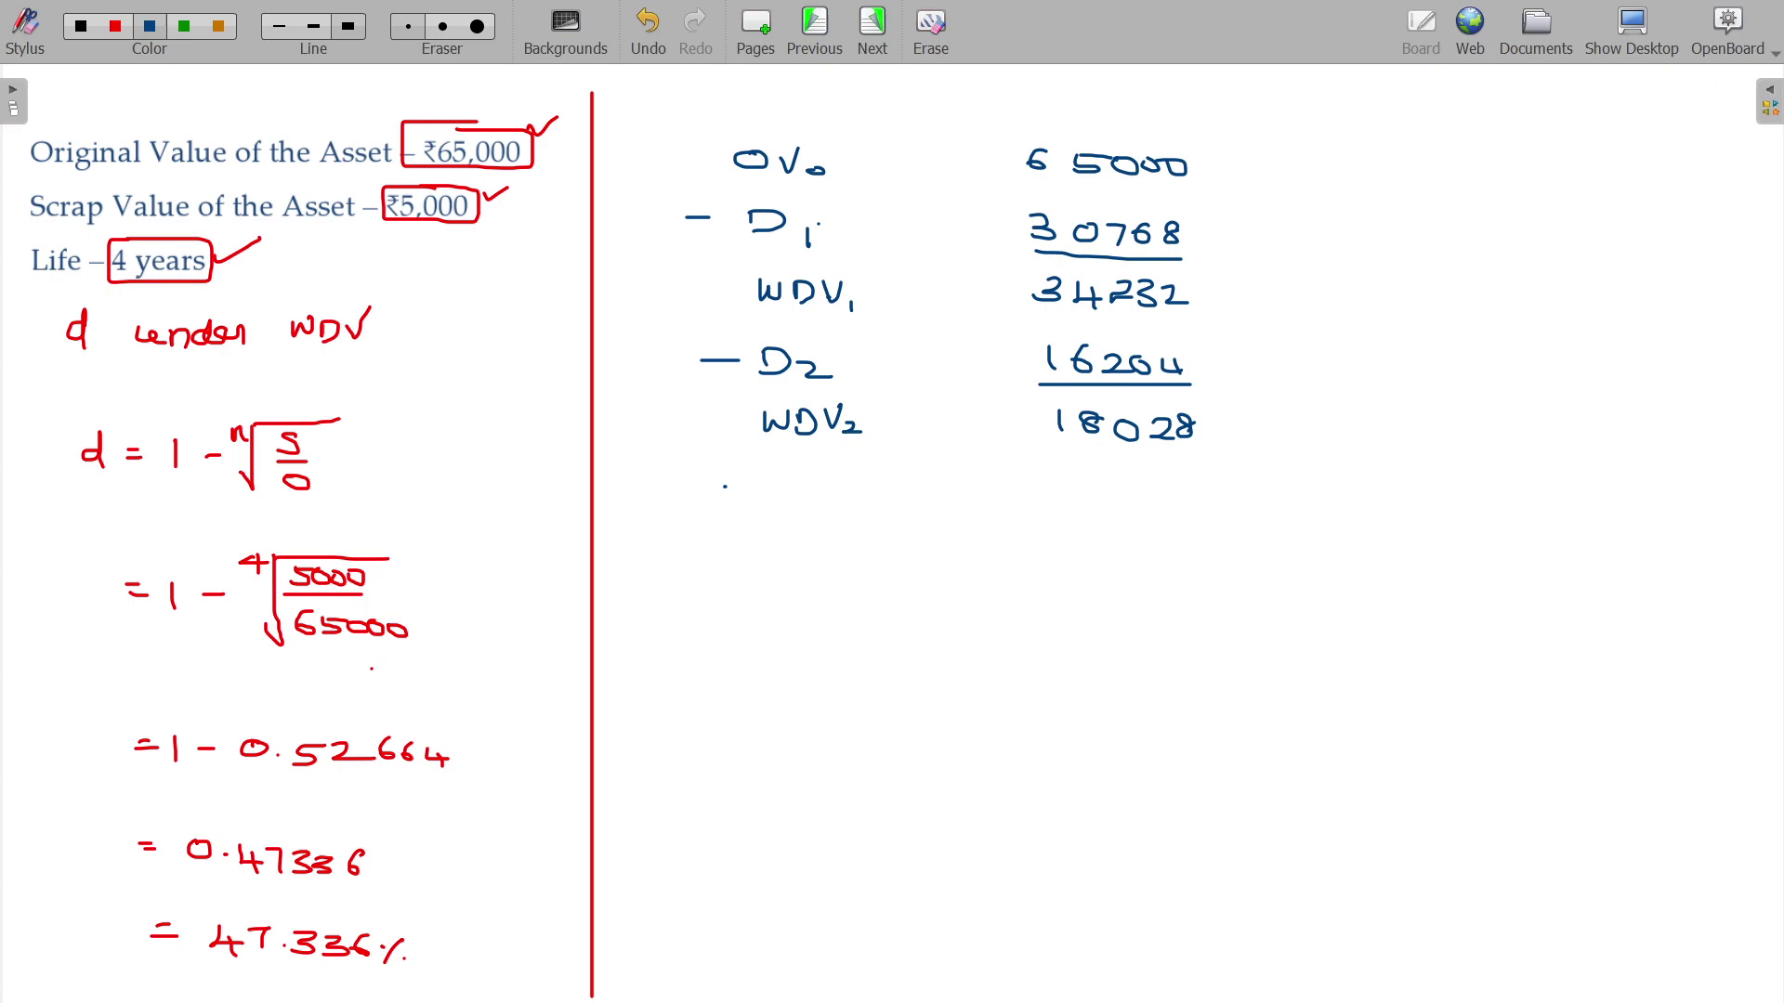
pyautogui.moveTo(723, 488); pyautogui.dragTo(747, 489)
pyautogui.moveTo(770, 472); pyautogui.dragTo(789, 506)
pyautogui.click(914, 485)
pyautogui.moveTo(1094, 472); pyautogui.dragTo(1088, 496)
pyautogui.moveTo(1115, 475)
pyautogui.mouseDown()
pyautogui.moveTo(1132, 496)
pyautogui.moveTo(1193, 503)
pyautogui.mouseUp()
pyautogui.moveTo(1055, 510); pyautogui.dragTo(1223, 511)
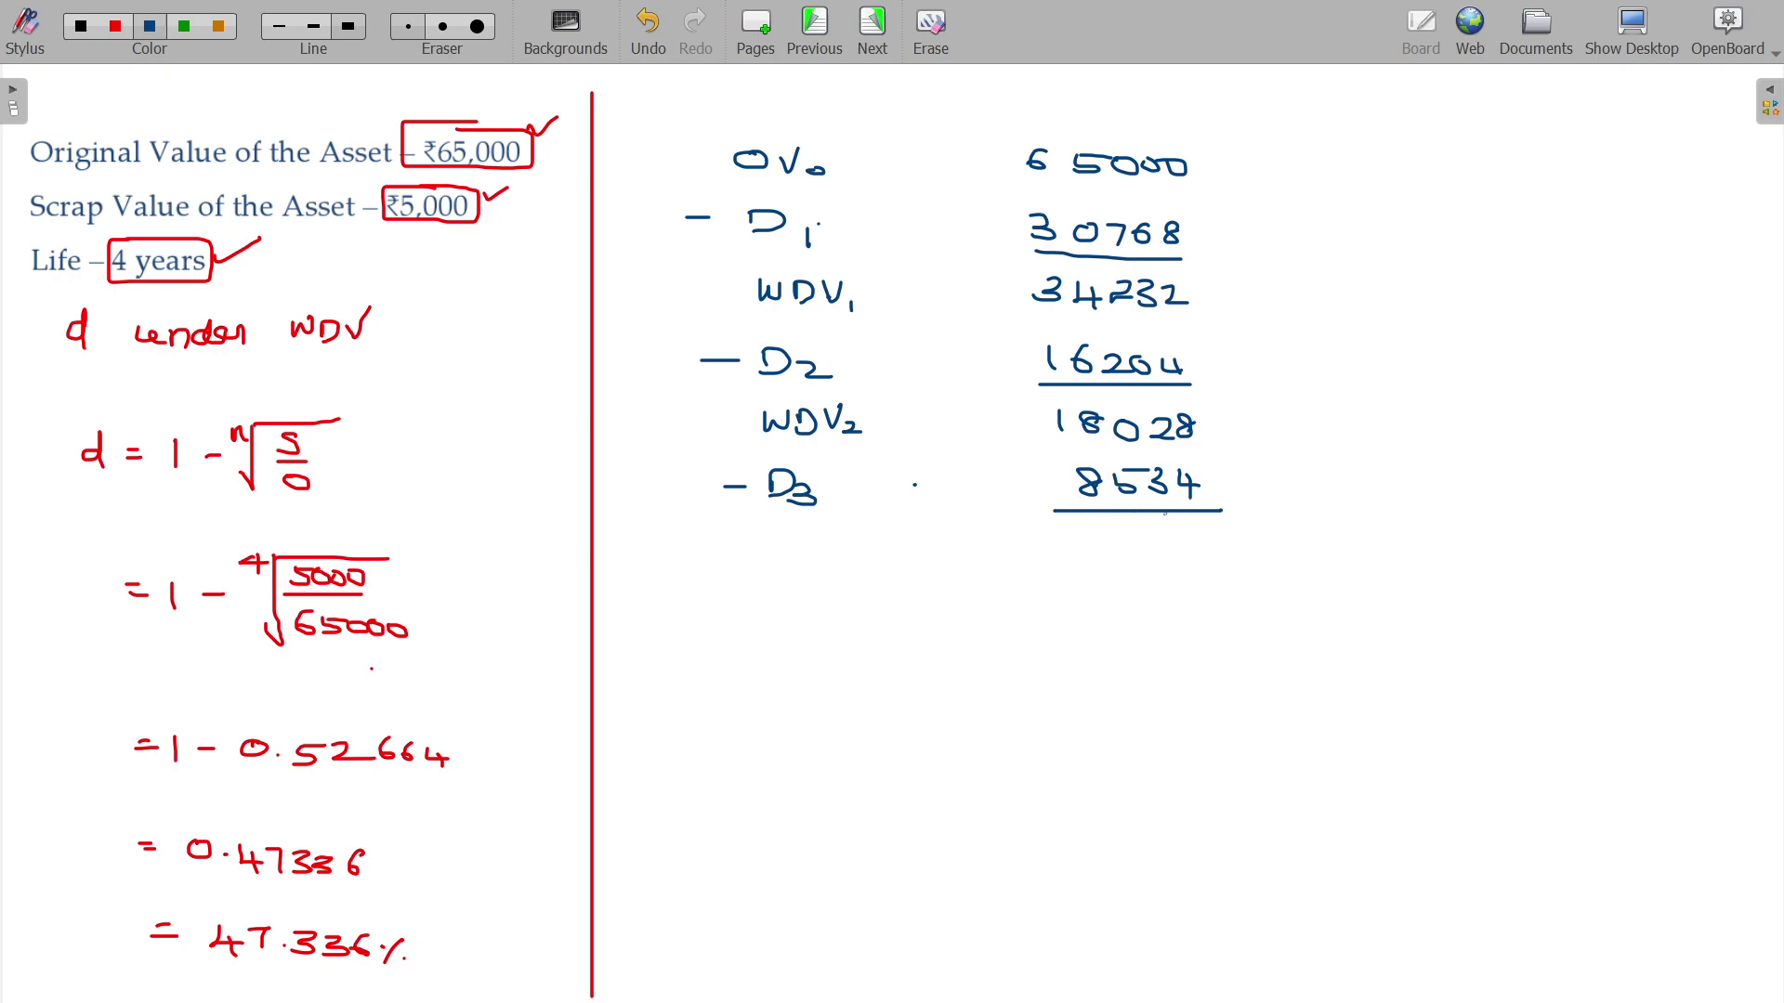
# Write WDV₃ 9494 with its label, and start the −D₄ row
pyautogui.moveTo(1090, 530)
pyautogui.mouseDown()
pyautogui.moveTo(1095, 555)
pyautogui.moveTo(1196, 549)
pyautogui.mouseUp()
pyautogui.moveTo(775, 530)
pyautogui.mouseDown()
pyautogui.moveTo(830, 558)
pyautogui.moveTo(856, 526)
pyautogui.moveTo(870, 565)
pyautogui.mouseUp()
pyautogui.moveTo(733, 605); pyautogui.dragTo(788, 616)
pyautogui.moveTo(789, 592)
pyautogui.mouseDown()
pyautogui.moveTo(792, 620)
pyautogui.moveTo(849, 634)
pyautogui.mouseUp()
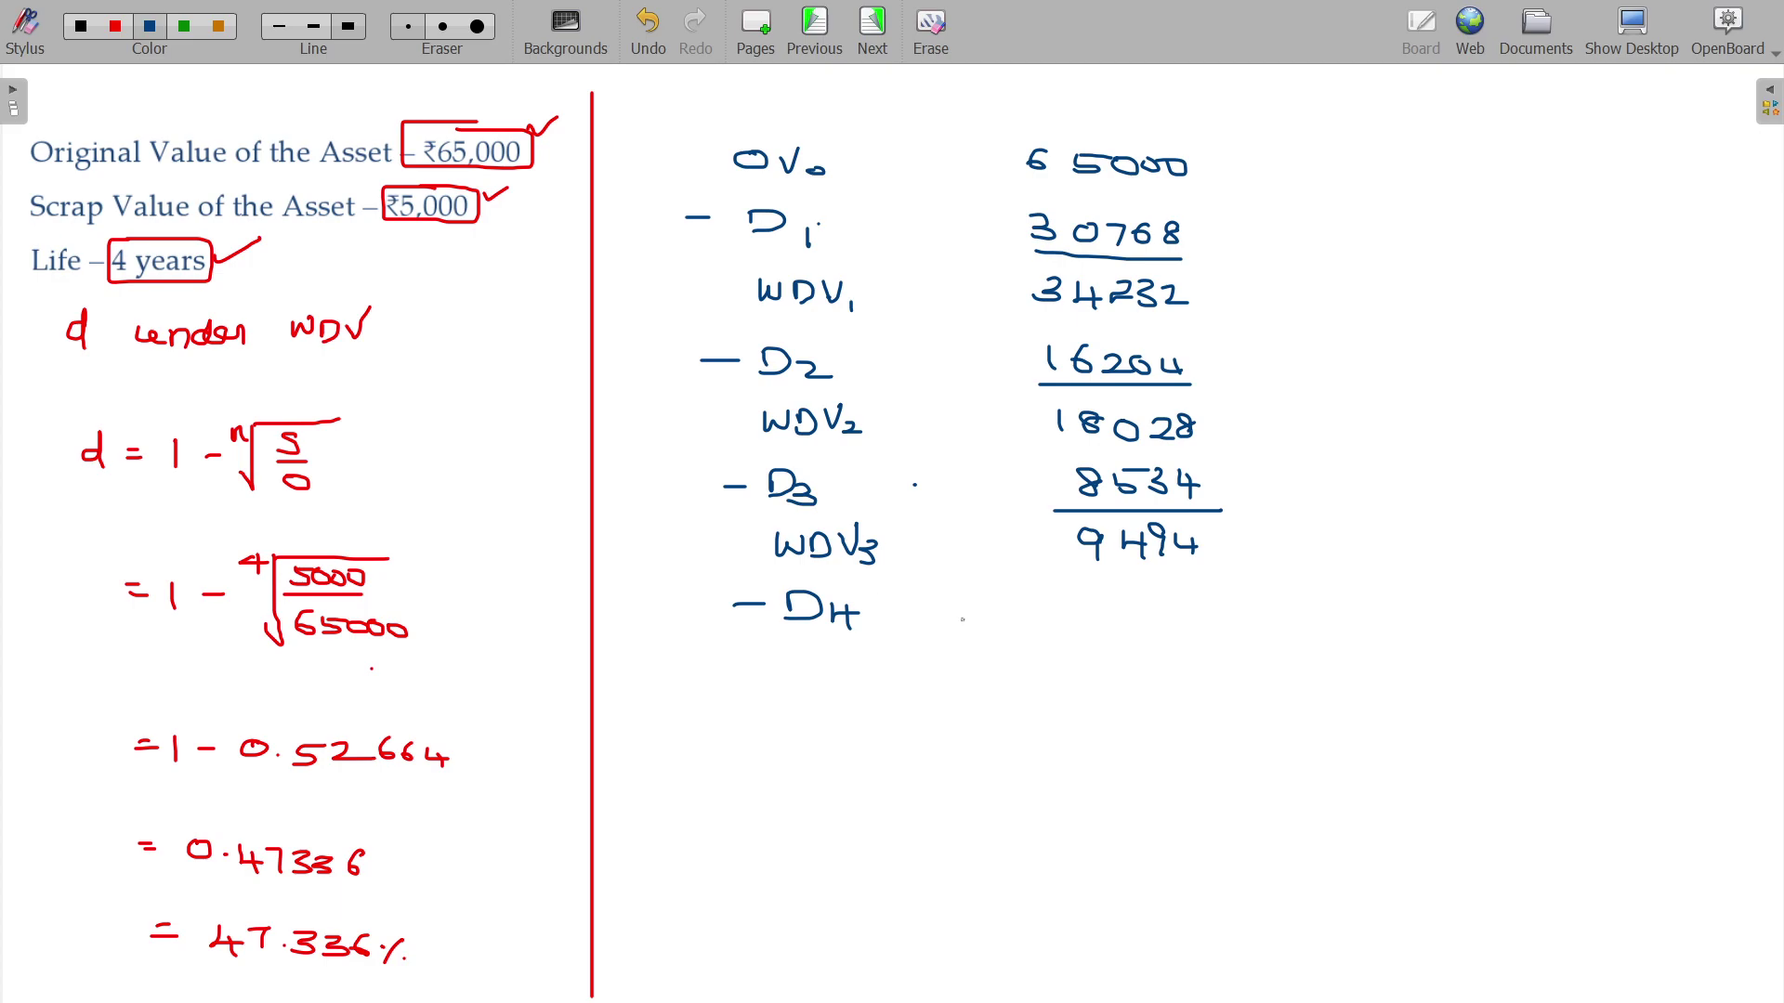
# Write D₄ 4494 underlined, 5000 underlined below, and label it WDV₄ = SV
pyautogui.moveTo(1101, 587)
pyautogui.mouseDown()
pyautogui.moveTo(1123, 615)
pyautogui.moveTo(1179, 592)
pyautogui.moveTo(1182, 613)
pyautogui.moveTo(1213, 614)
pyautogui.mouseUp()
pyautogui.moveTo(1062, 641)
pyautogui.mouseDown()
pyautogui.moveTo(1182, 635)
pyautogui.moveTo(1089, 694)
pyautogui.moveTo(1197, 683)
pyautogui.mouseUp()
pyautogui.moveTo(1096, 709); pyautogui.dragTo(1176, 705)
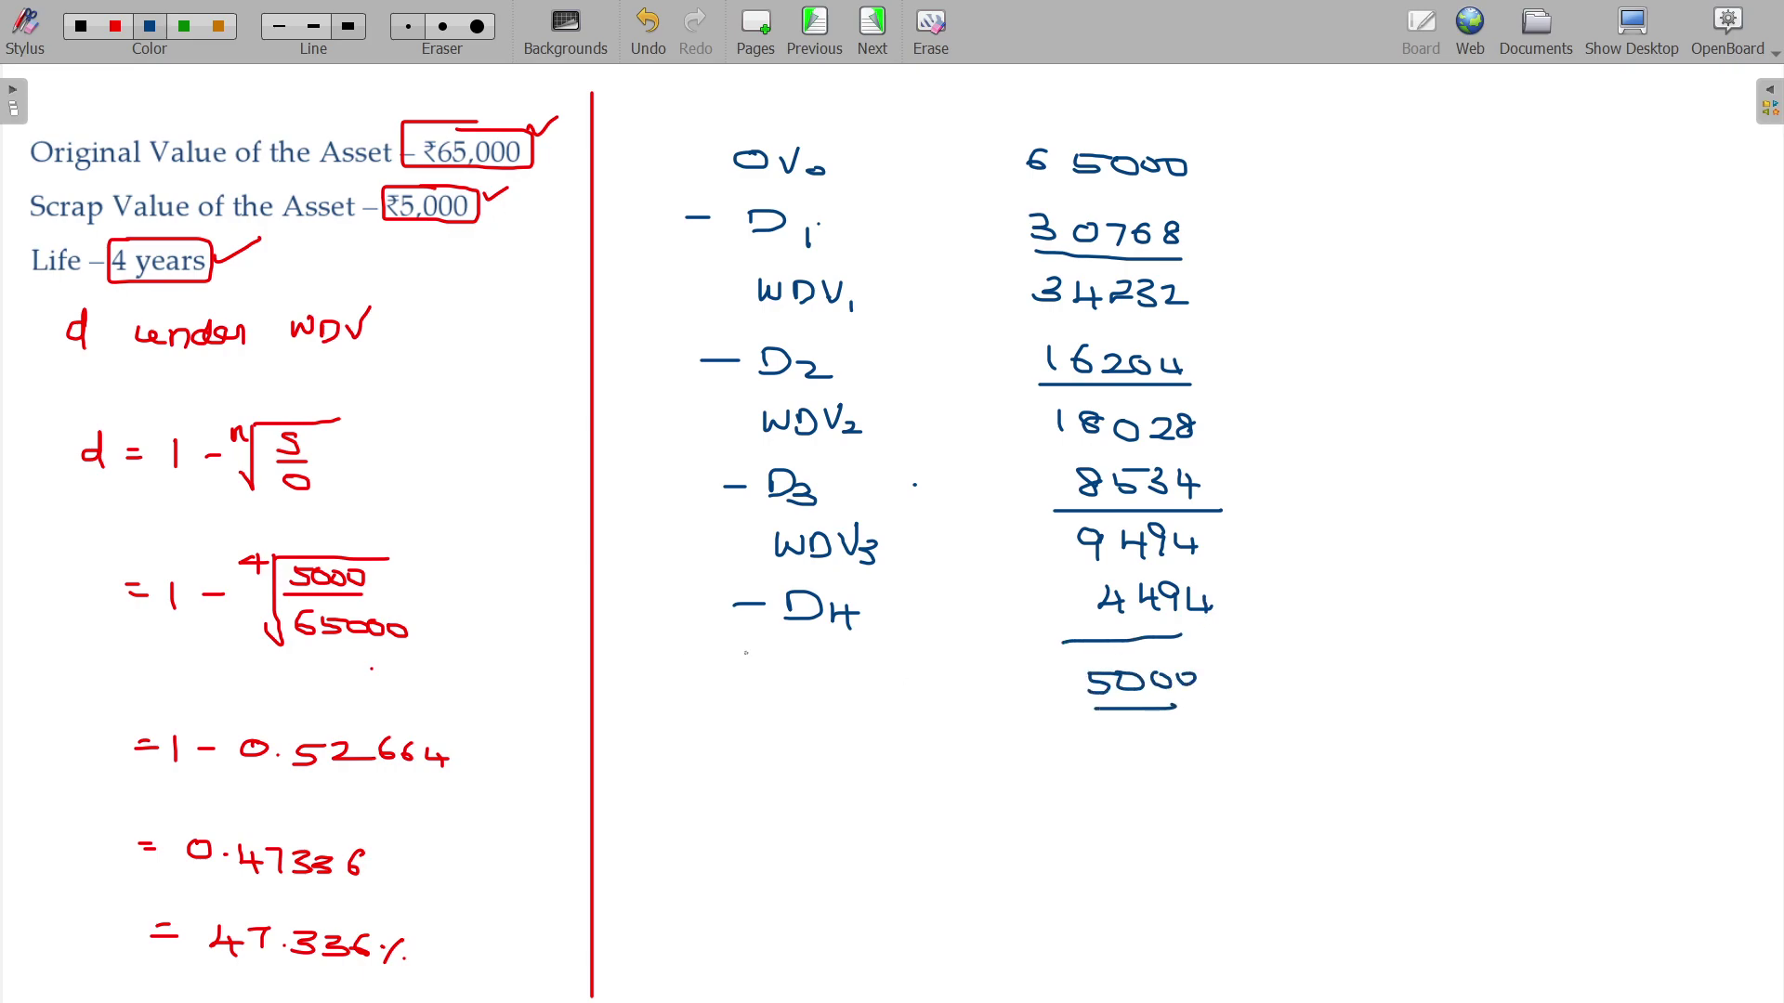
pyautogui.moveTo(775, 667); pyautogui.dragTo(830, 686)
pyautogui.moveTo(836, 664)
pyautogui.mouseDown()
pyautogui.moveTo(862, 658)
pyautogui.moveTo(861, 697)
pyautogui.moveTo(986, 658)
pyautogui.mouseUp()
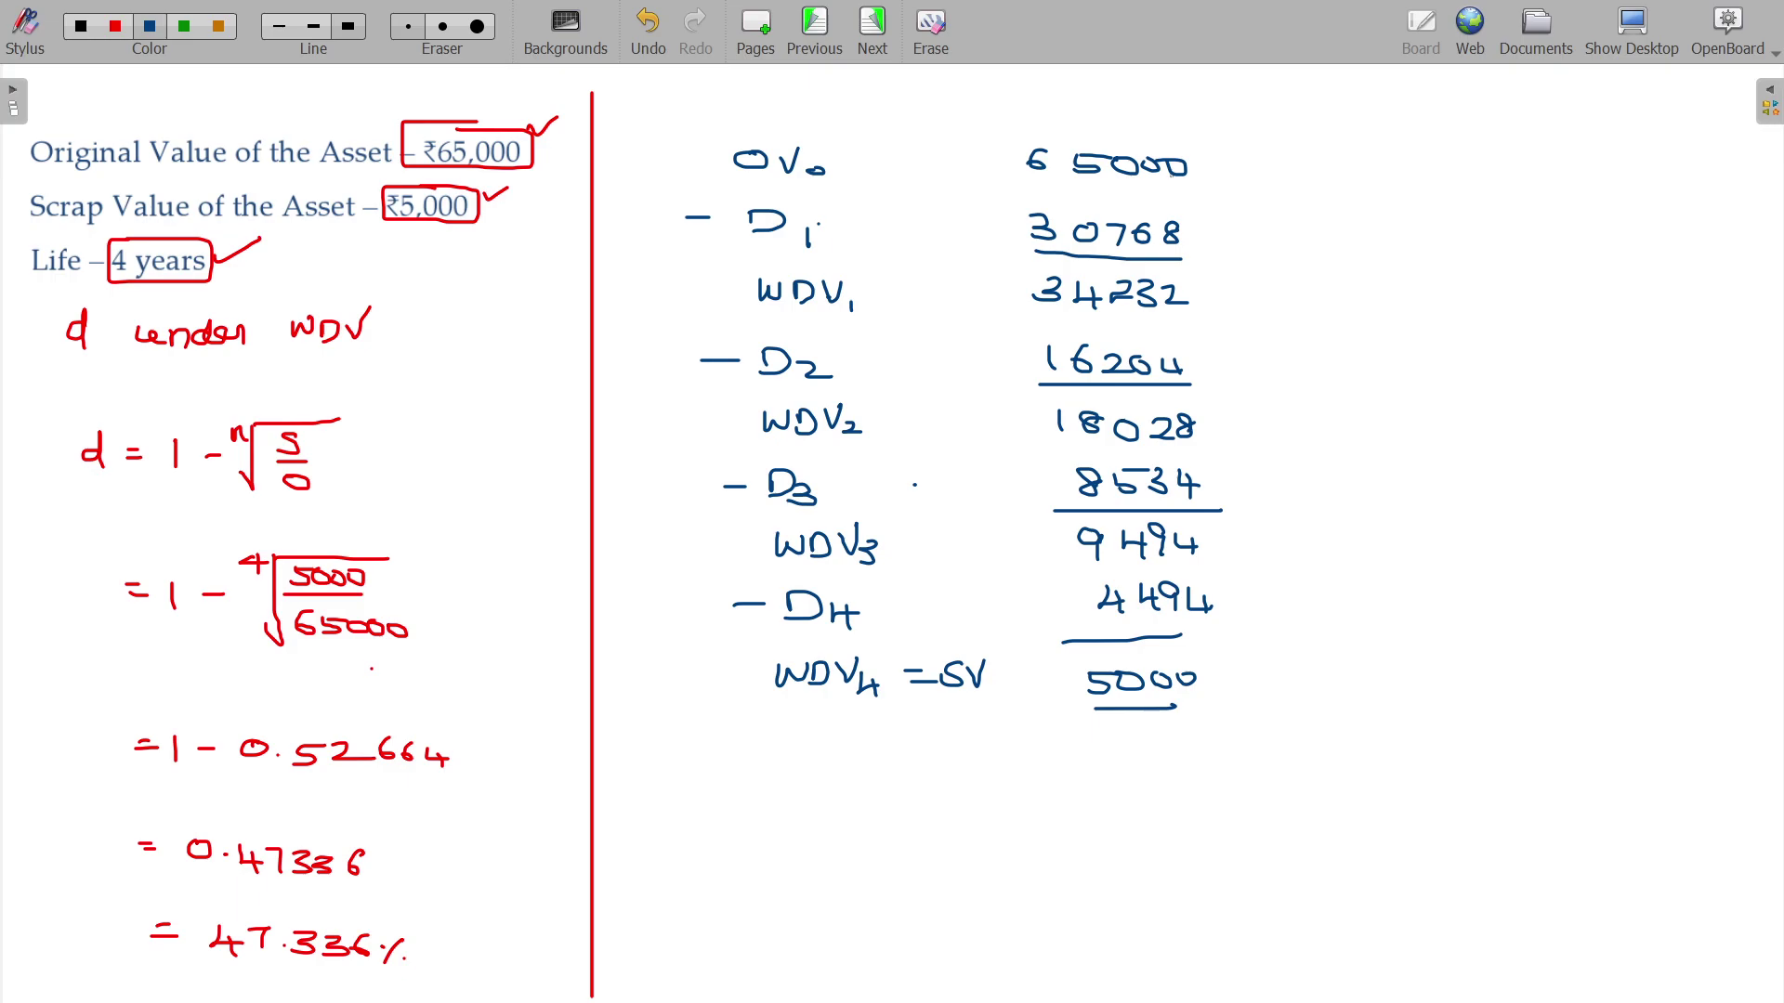
# Draw curved arrows from 65000, 34232, 18028 and 9494 to their depreciation rows
pyautogui.moveTo(1216, 165); pyautogui.dragTo(1232, 208)
pyautogui.moveTo(1204, 298); pyautogui.dragTo(1218, 362)
pyautogui.moveTo(1215, 365); pyautogui.dragTo(1226, 354)
pyautogui.moveTo(1219, 424); pyautogui.dragTo(1241, 474)
pyautogui.moveTo(1224, 549); pyautogui.dragTo(1260, 600)
# Head the number column 'WDV', underline it, and tick the final 5000
pyautogui.moveTo(1053, 92)
pyautogui.mouseDown()
pyautogui.moveTo(1118, 118)
pyautogui.moveTo(1150, 97)
pyautogui.mouseUp()
pyautogui.moveTo(1048, 133); pyautogui.dragTo(1222, 95)
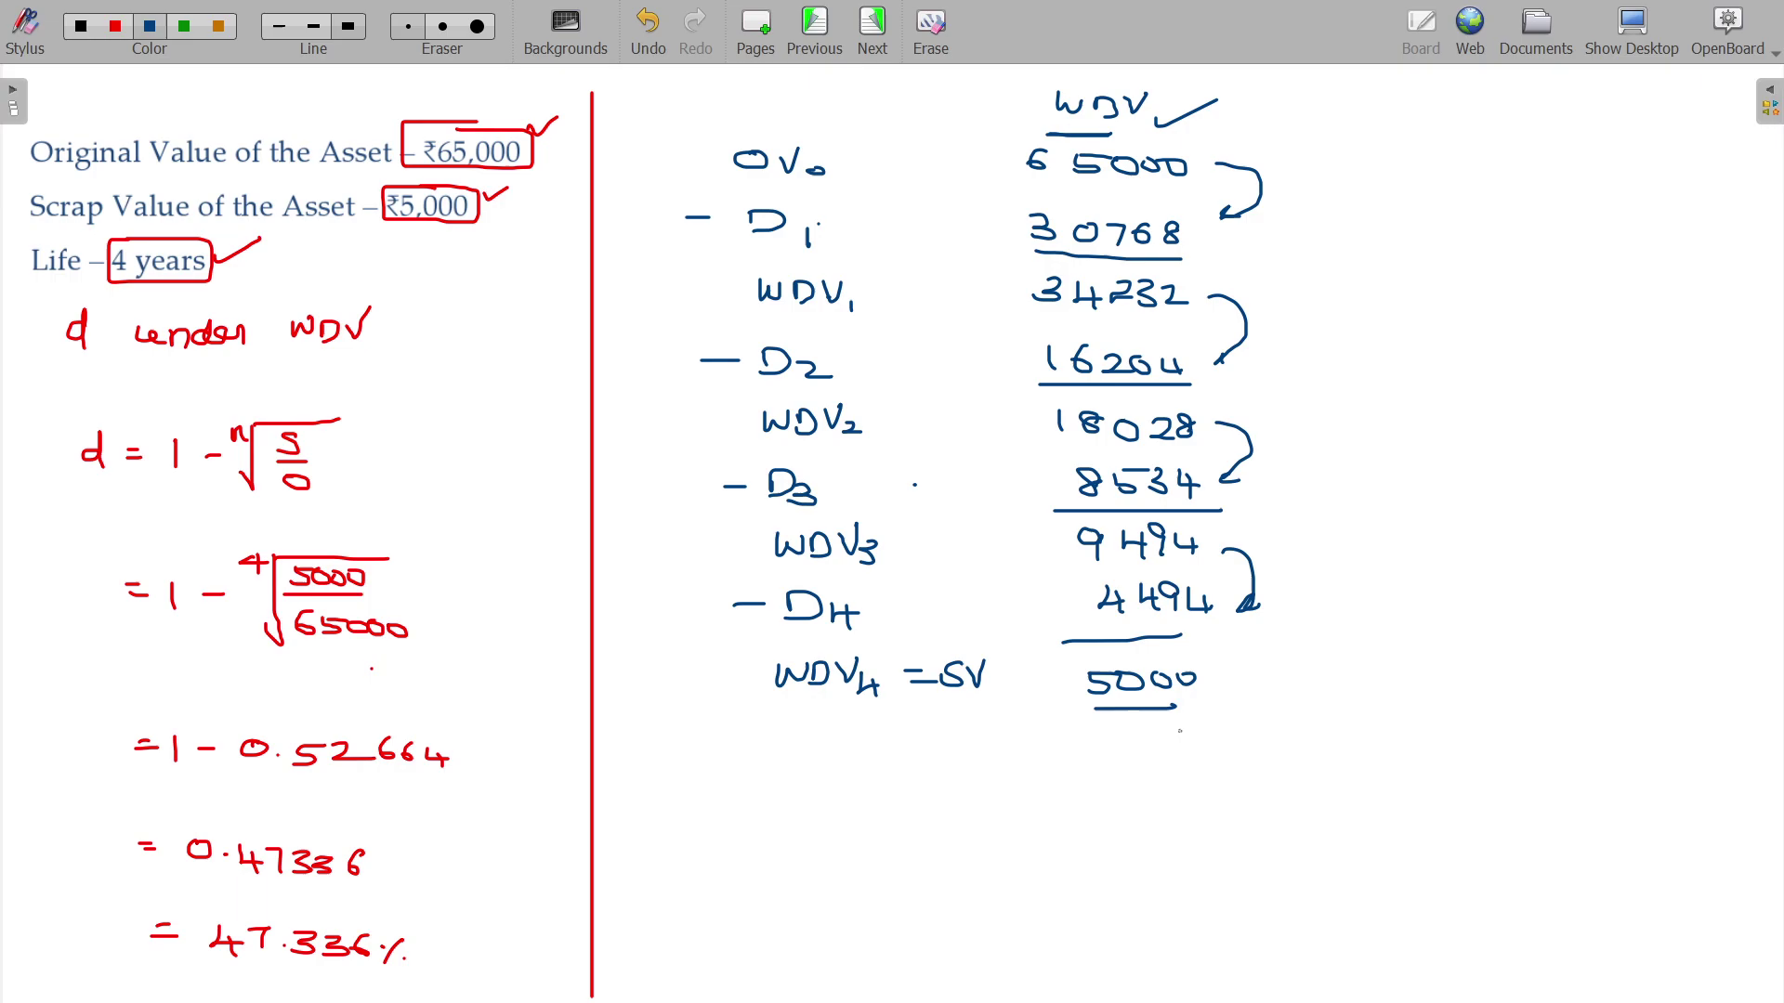
pyautogui.moveTo(1174, 736); pyautogui.dragTo(1219, 723)
# Write d = 47.336%, double-underlined, beside the schedule, and tick the red rate formula
pyautogui.moveTo(1396, 349); pyautogui.dragTo(1600, 363)
pyautogui.moveTo(1469, 390); pyautogui.dragTo(1525, 398)
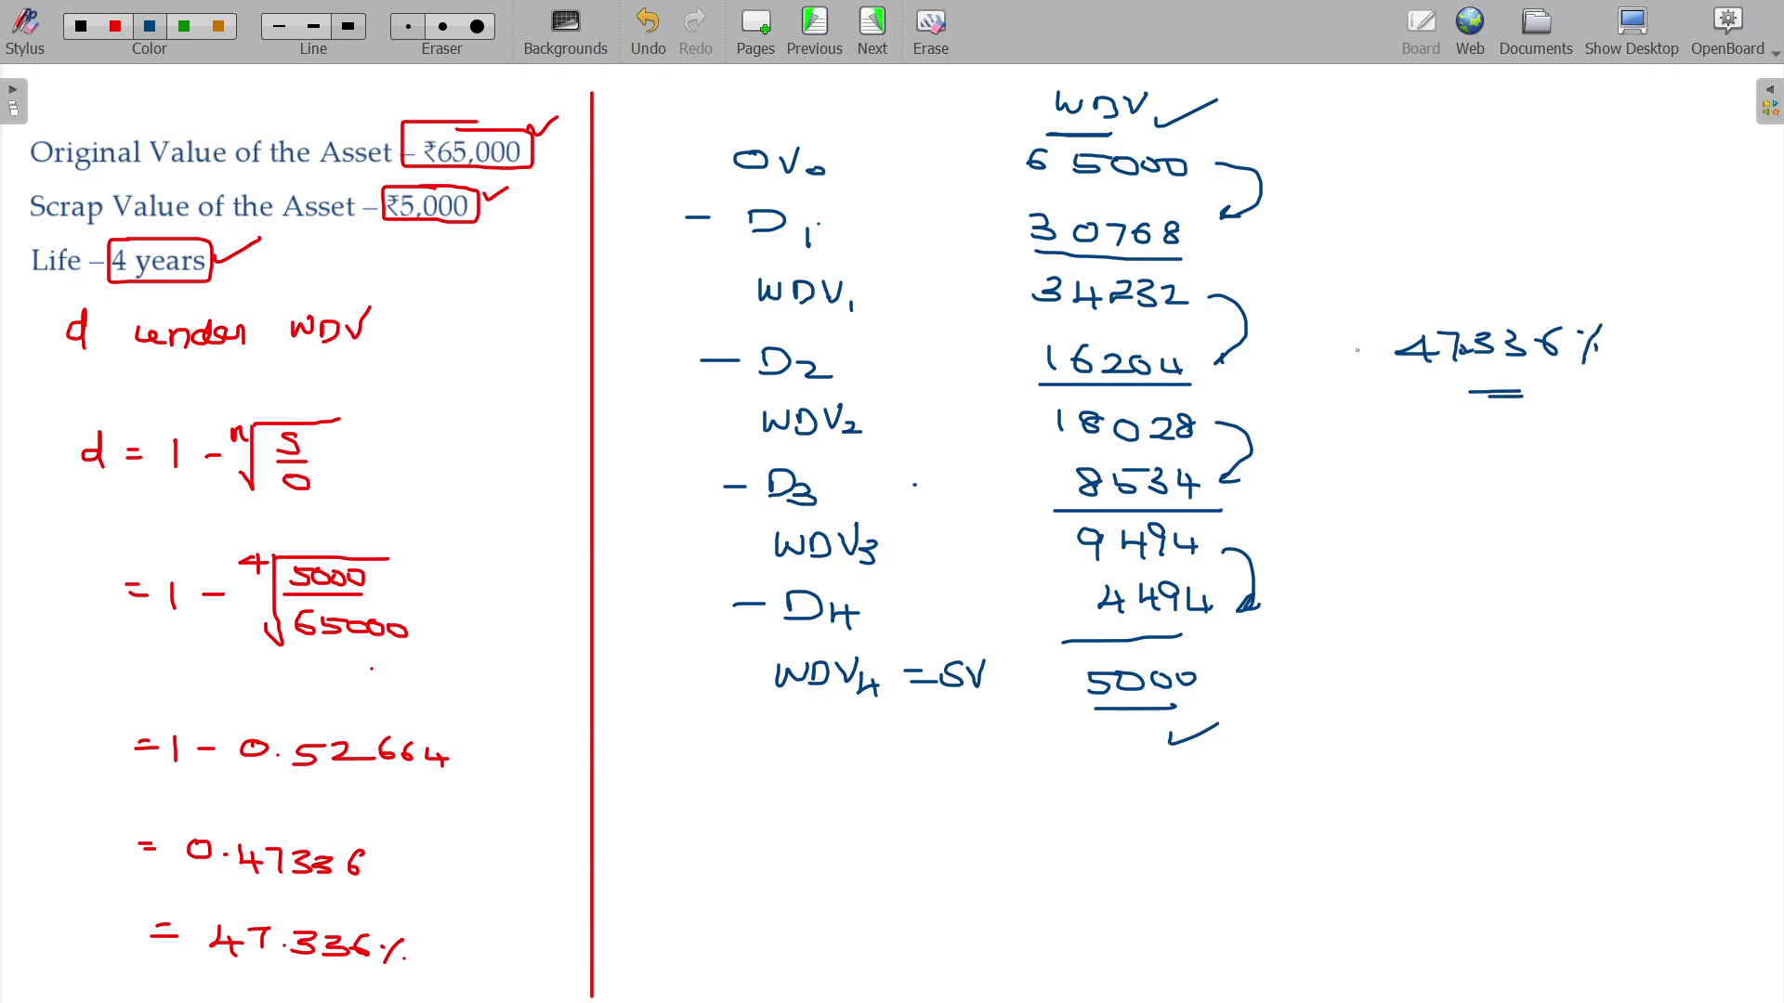
pyautogui.moveTo(1335, 332)
pyautogui.mouseDown()
pyautogui.moveTo(1324, 357)
pyautogui.moveTo(1368, 355)
pyautogui.mouseUp()
pyautogui.moveTo(410, 500); pyautogui.dragTo(499, 440)
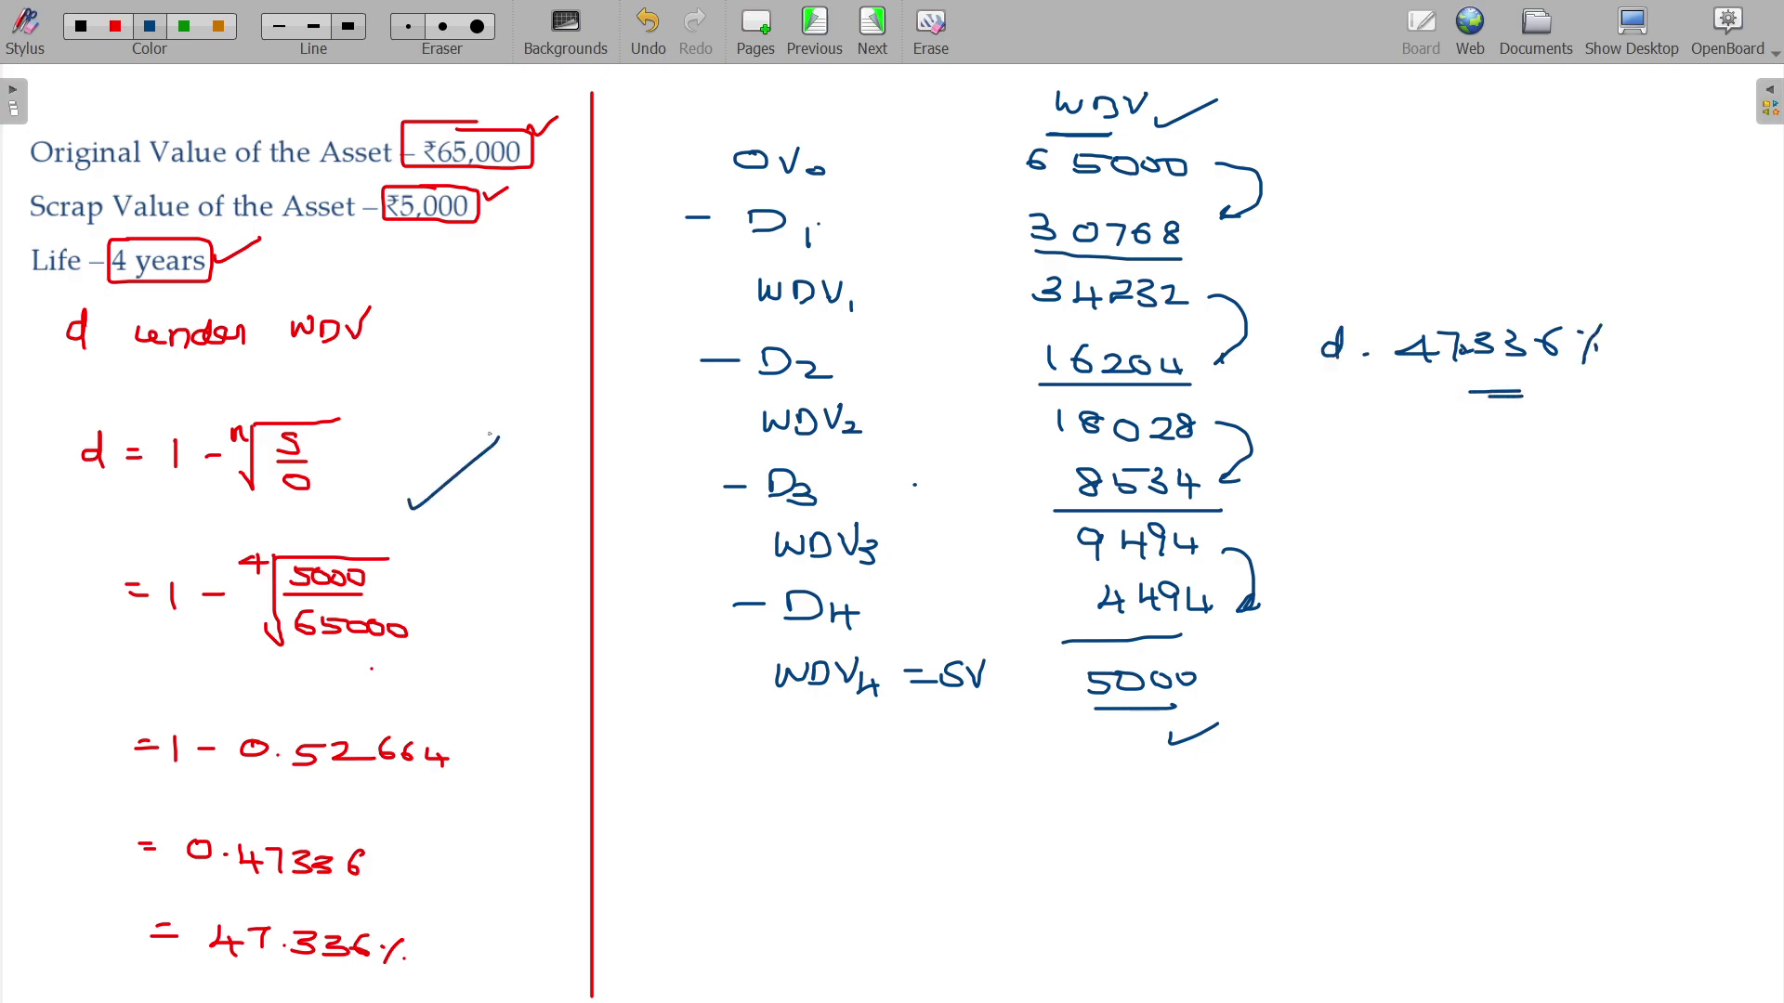